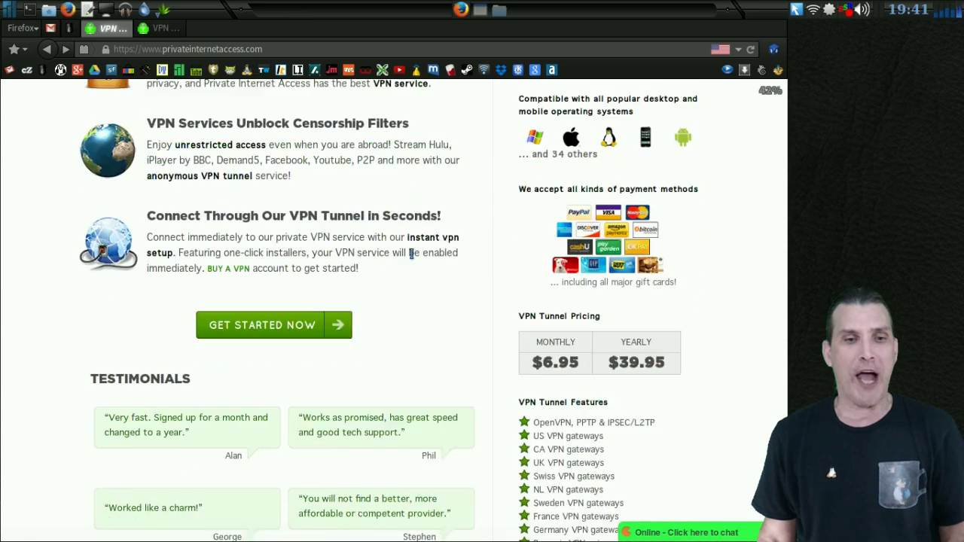
pyautogui.scroll(-2, 414, 260)
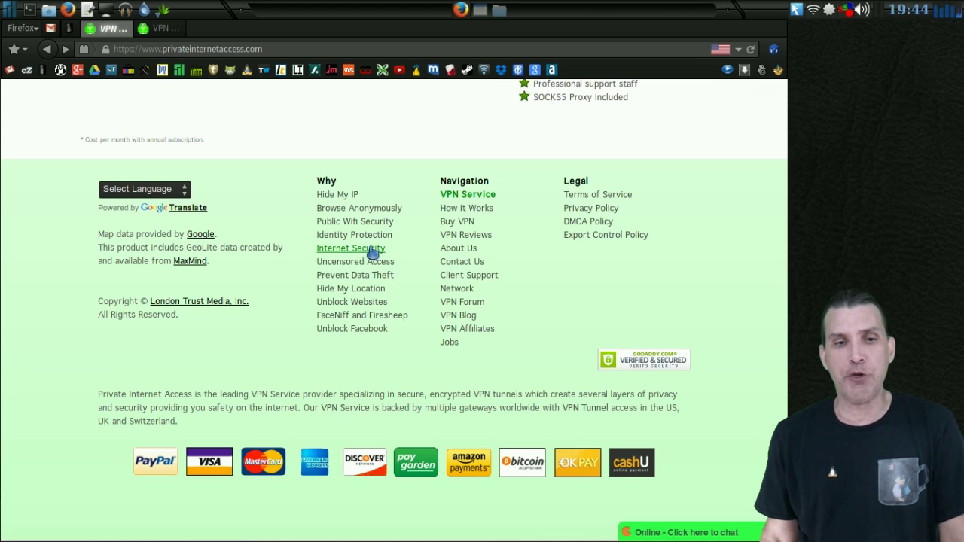
# - Scroll back up to the 'Protect Your Privacy With a VPN Tunnel' banner at the top
pyautogui.scroll(1, 374, 252)
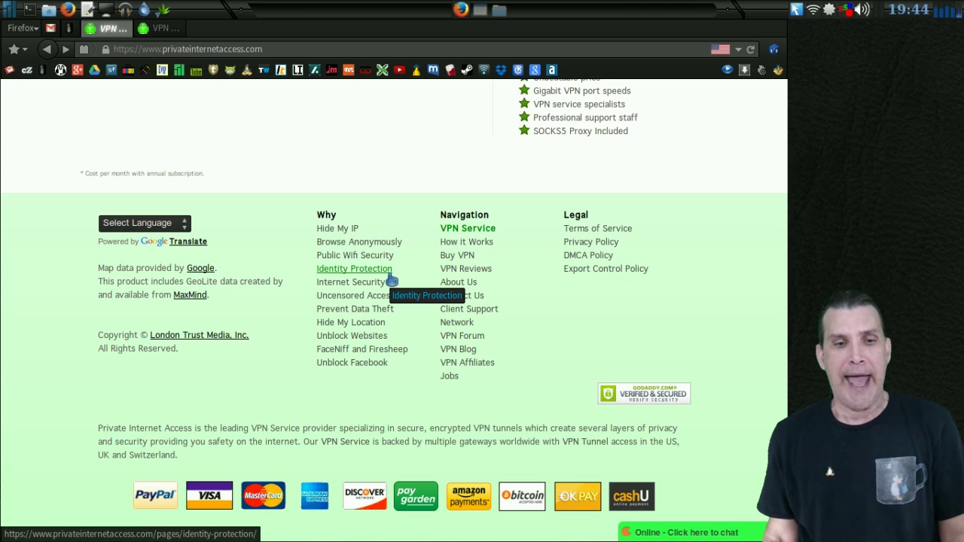
pyautogui.scroll(10, 397, 266)
pyautogui.scroll(15, 403, 266)
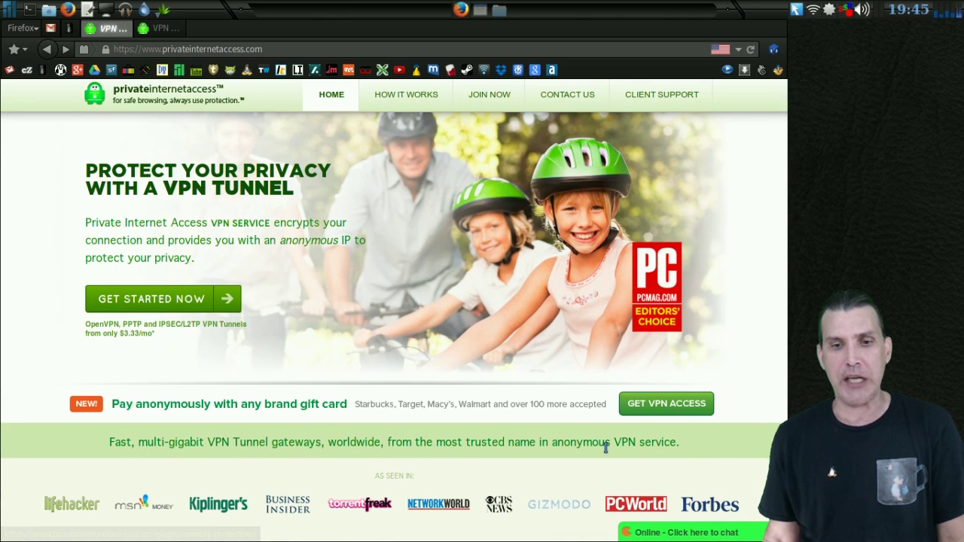
pyautogui.click(685, 533)
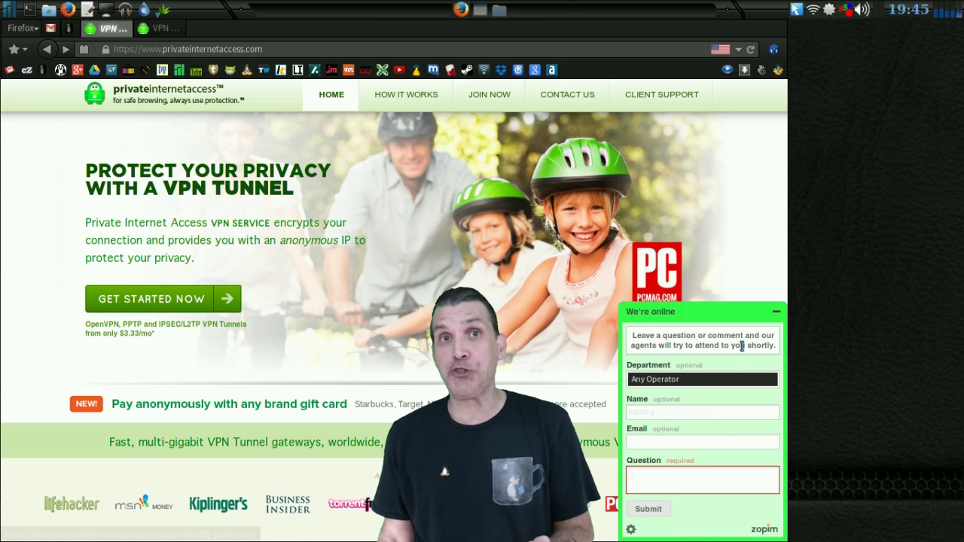
pyautogui.click(777, 317)
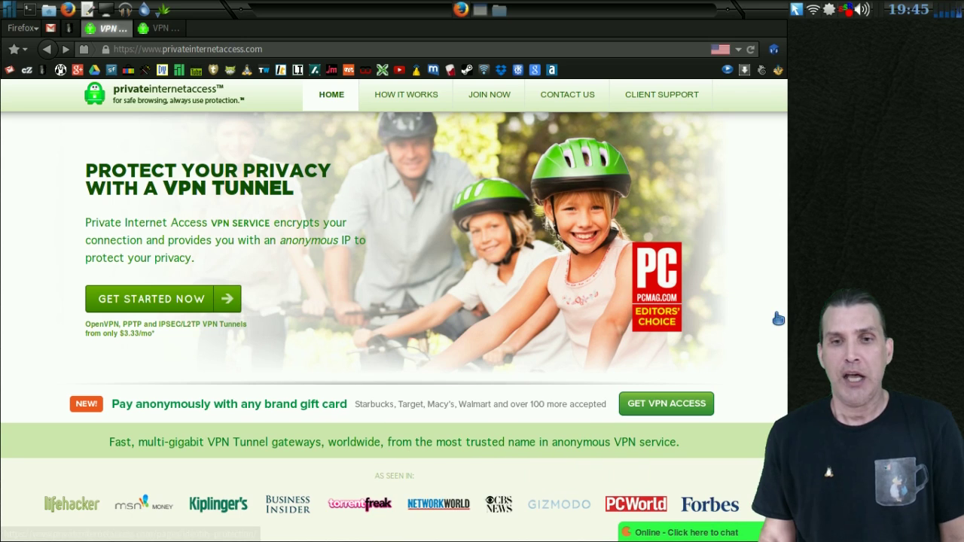
# - Connect to the England VPN from the tray applet's VPN Connections list, then open a new browser tab
pyautogui.rightClick(814, 15)
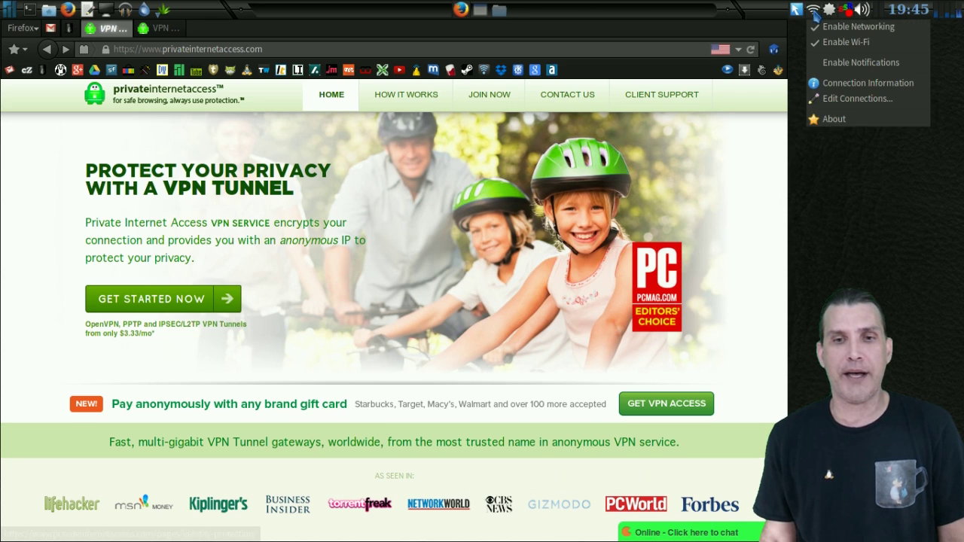
pyautogui.click(814, 13)
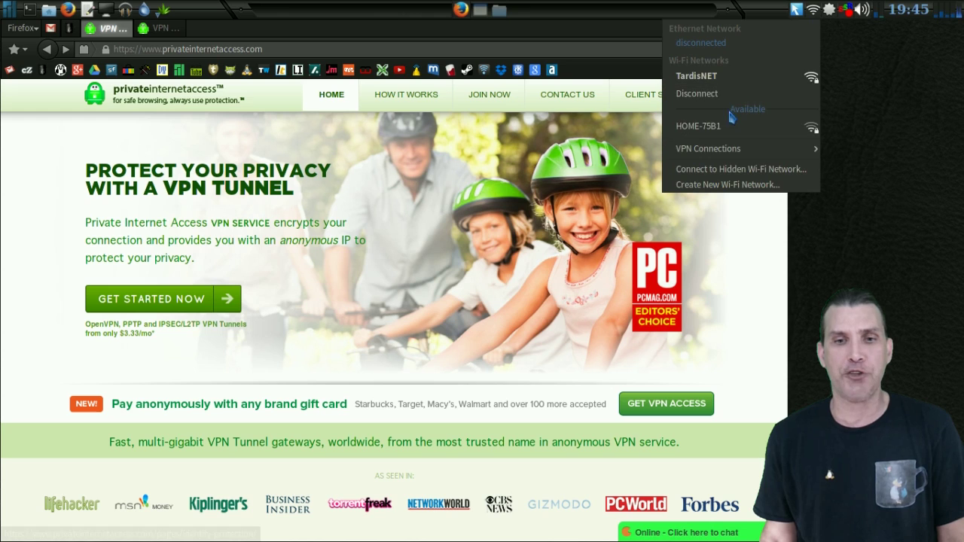
pyautogui.moveTo(721, 153)
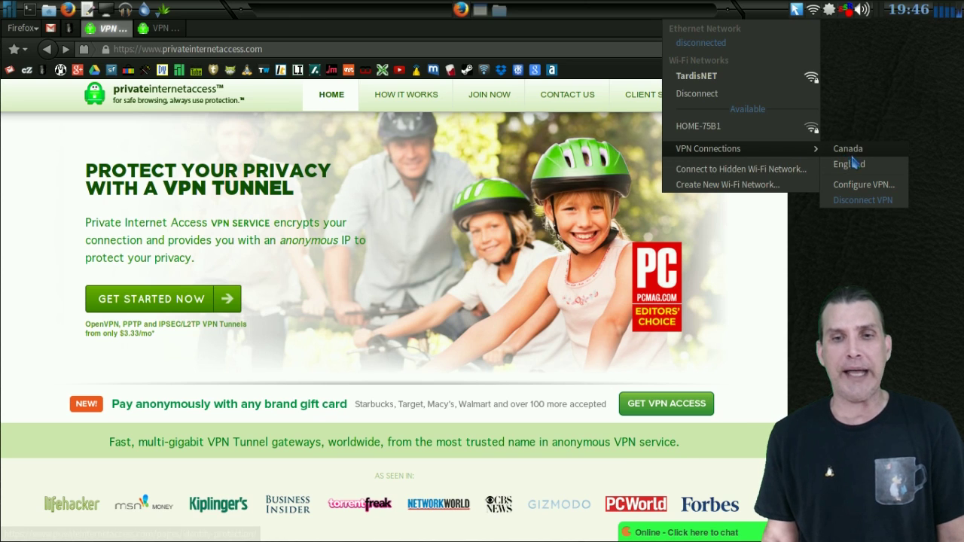
pyautogui.click(862, 169)
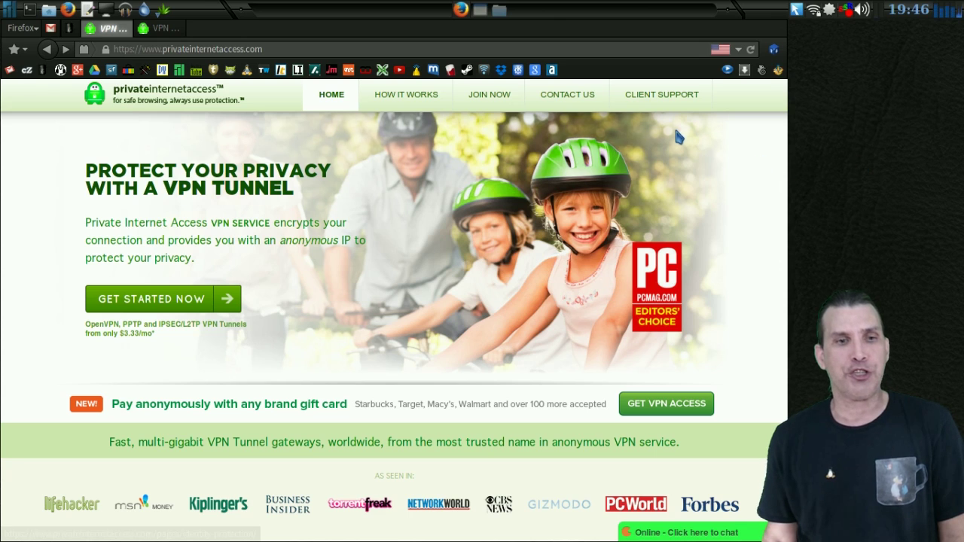
pyautogui.doubleClick(269, 30)
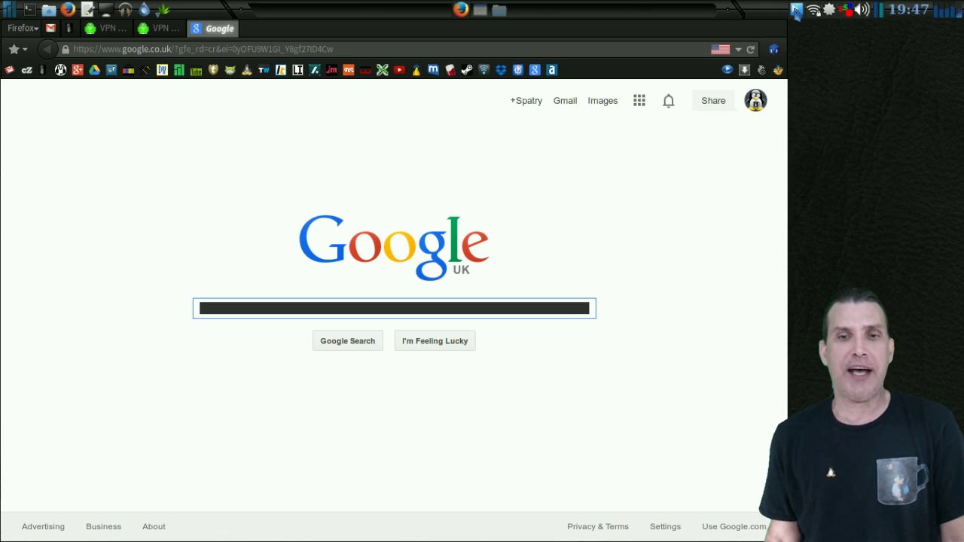
# - Slide the drop-down terminal down over the Google page with F12 to show the system info
pyautogui.press('F12')
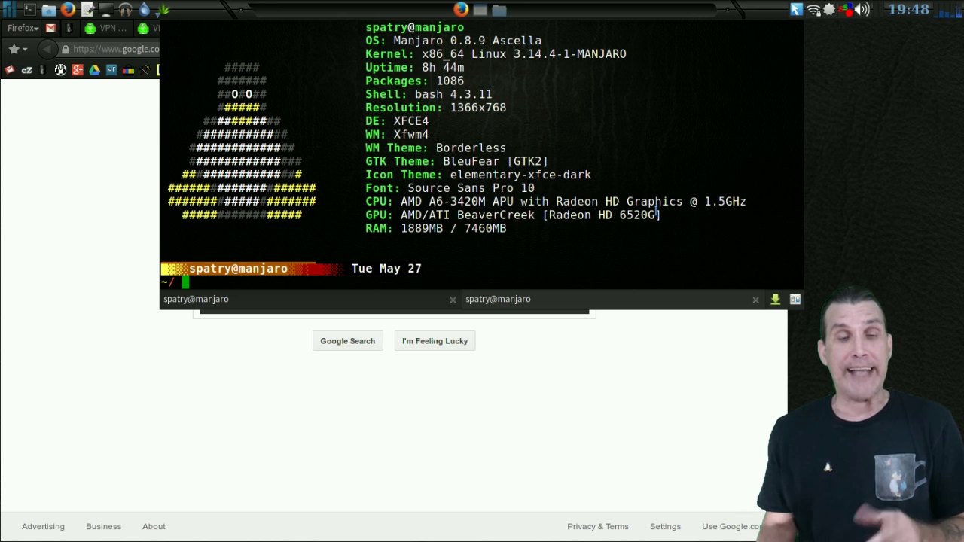
# - Run 'yaourt openvpn' to confirm openvpn 2.3.4-1 and networkmanager-openvpn 0.9.8.4-1 are installed, then hide the terminal
pyautogui.write('yaourt openvp')
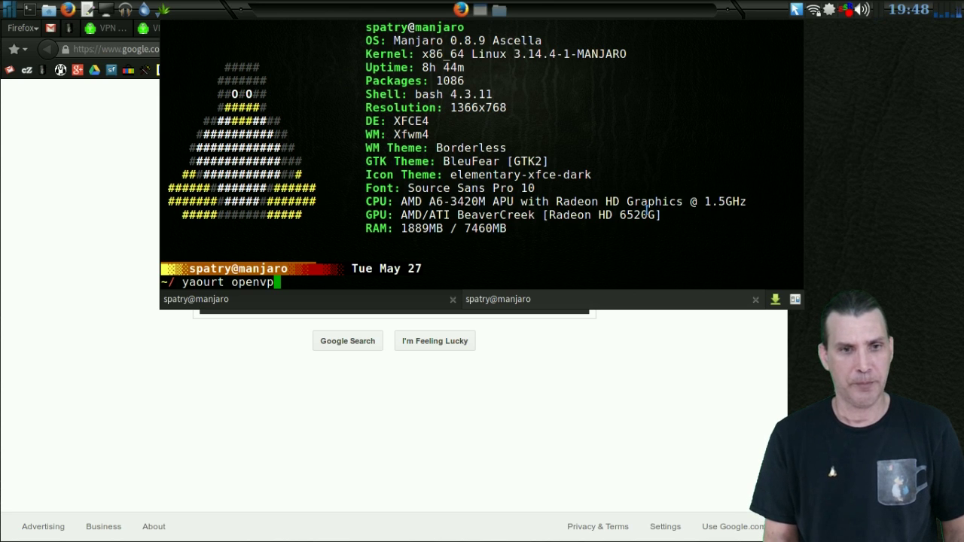
pyautogui.write('n')
pyautogui.press('Return')
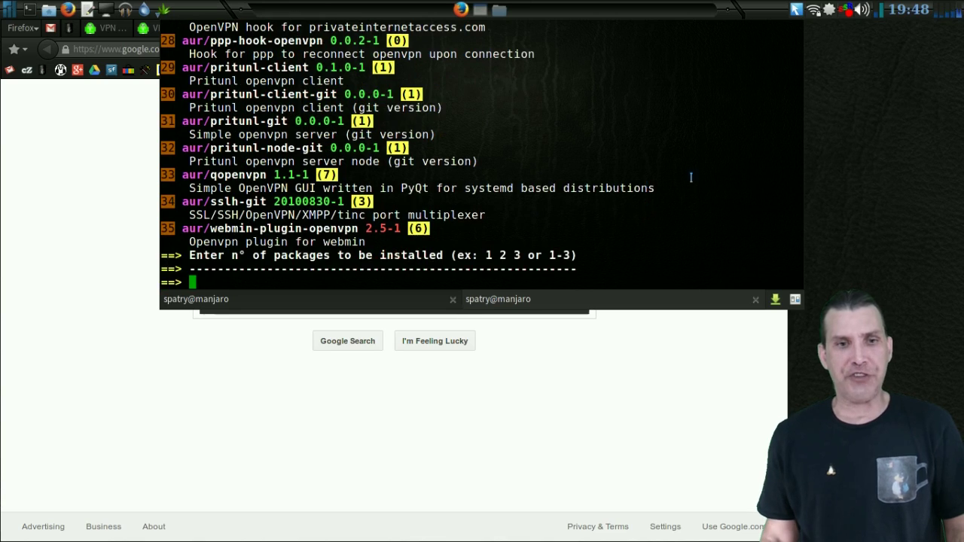
pyautogui.scroll(5, 715, 134)
pyautogui.scroll(15, 715, 134)
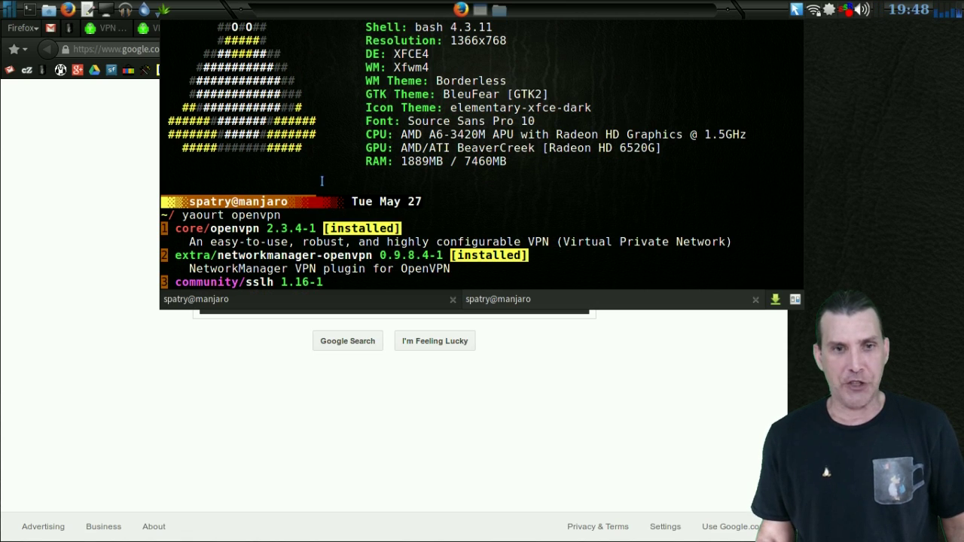
pyautogui.press('F12')
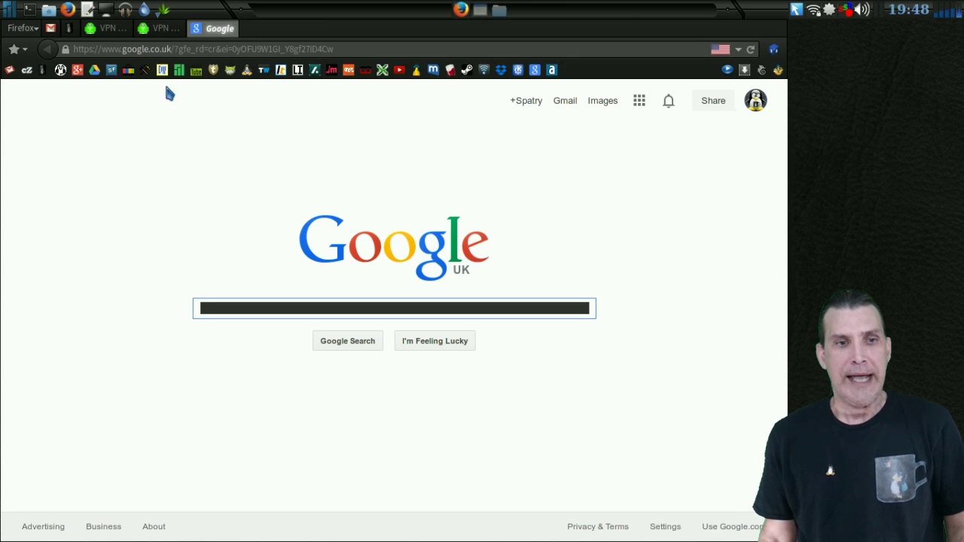
# - Return to the Private Internet Access tab and open its Client Support page
pyautogui.click(107, 28)
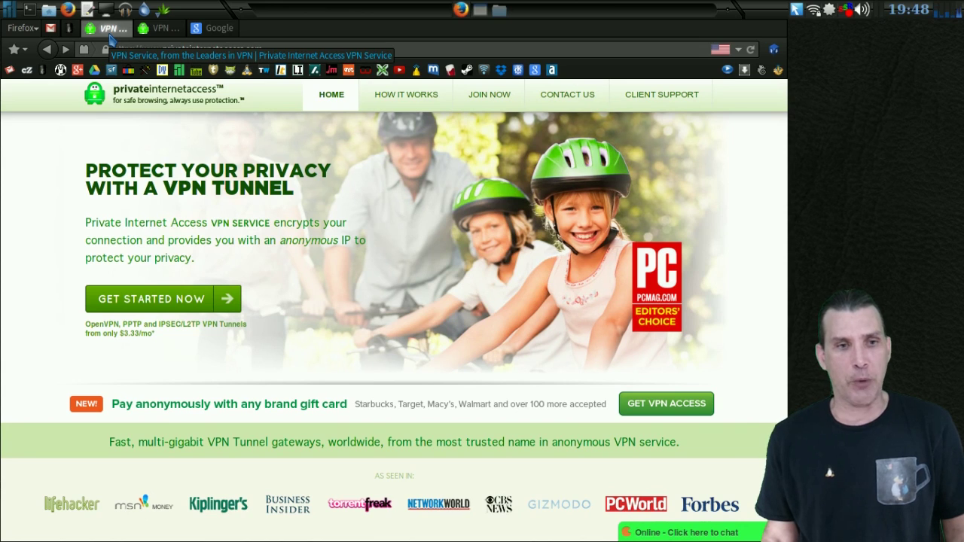
pyautogui.scroll(-4, 539, 294)
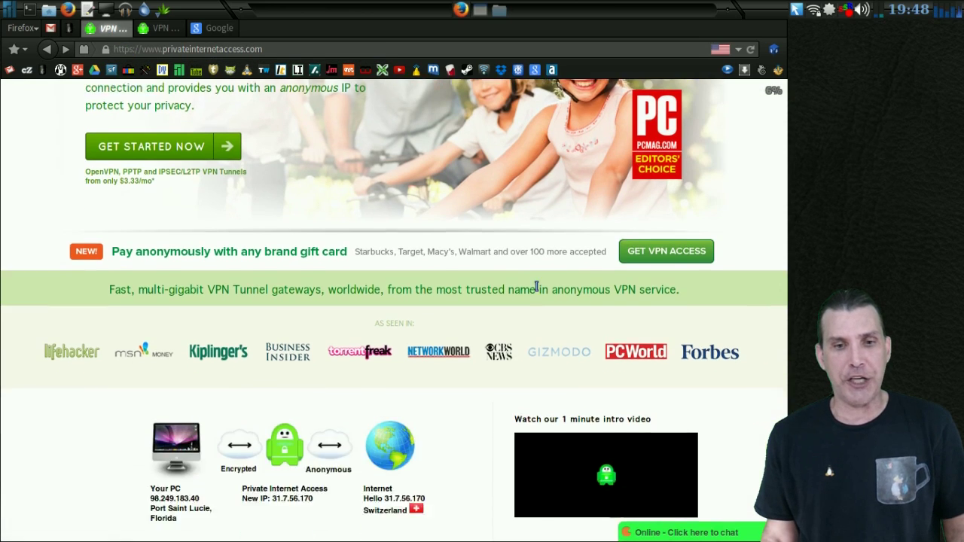
pyautogui.scroll(-4, 539, 294)
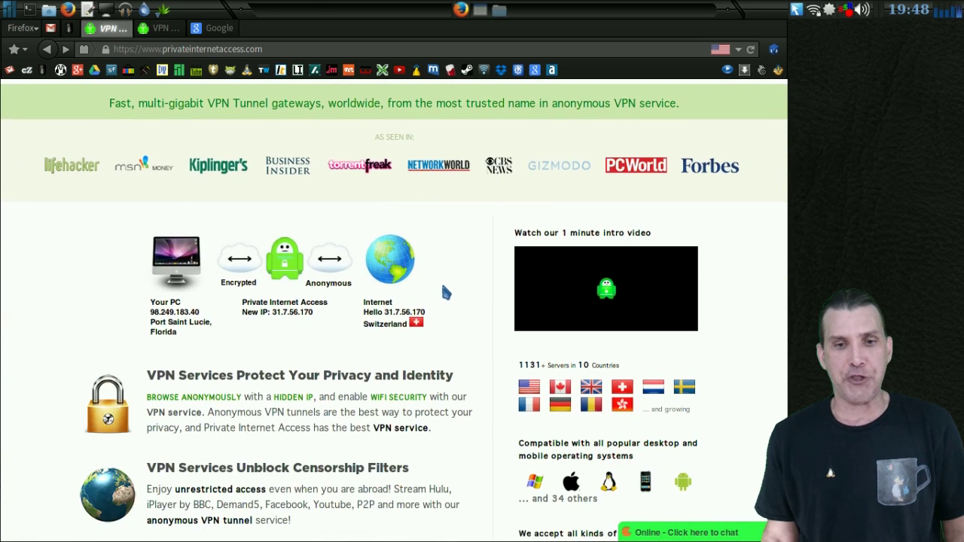
pyautogui.scroll(-3, 440, 280)
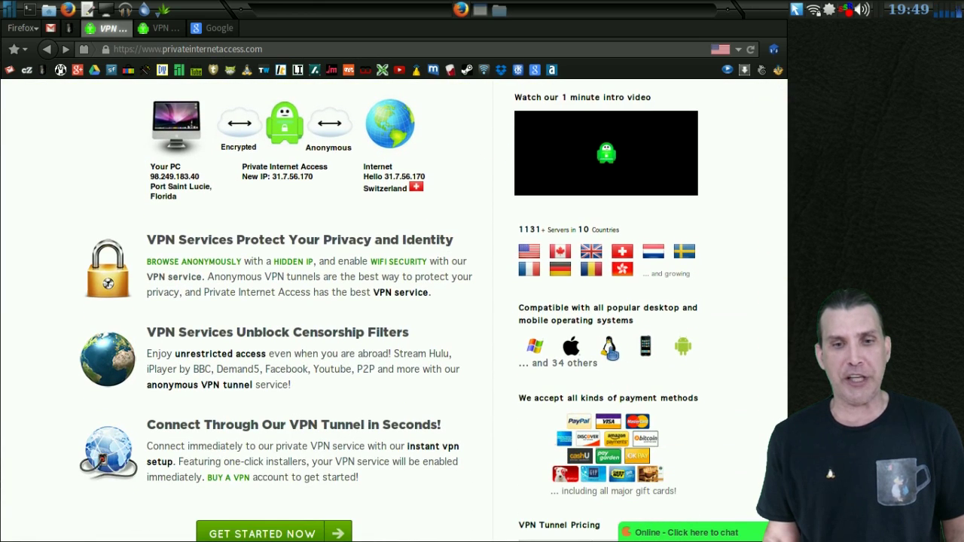
pyautogui.click(610, 347)
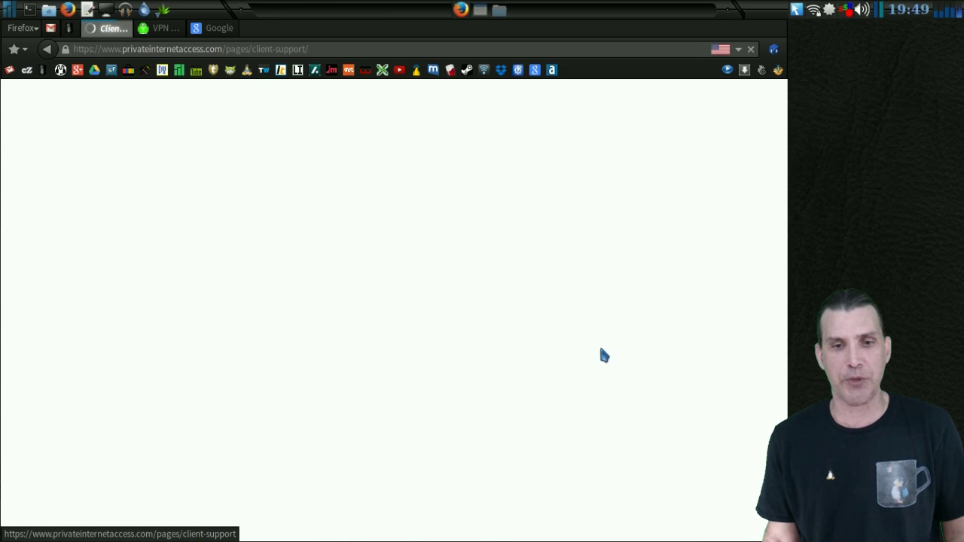
# - Jump to the 'Ubuntu Linux 12.04 OpenVPN How To' under Easy Setup Guides
pyautogui.scroll(-3, 621, 347)
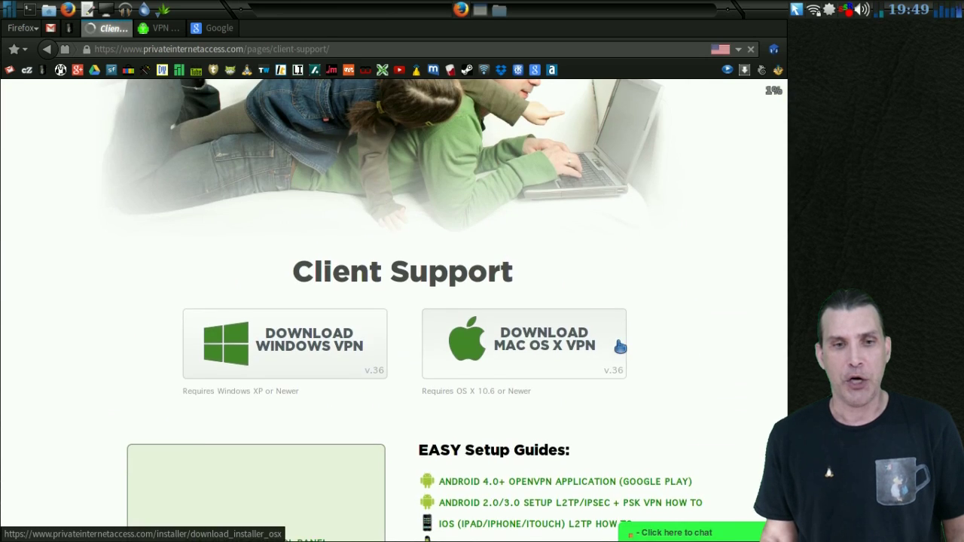
pyautogui.scroll(-4, 619, 346)
pyautogui.scroll(-2, 620, 344)
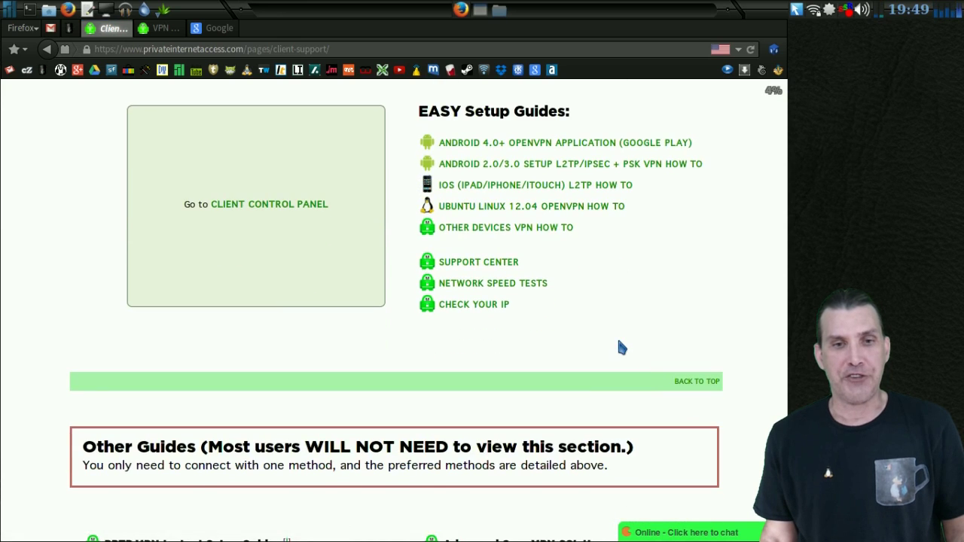
pyautogui.scroll(2, 619, 344)
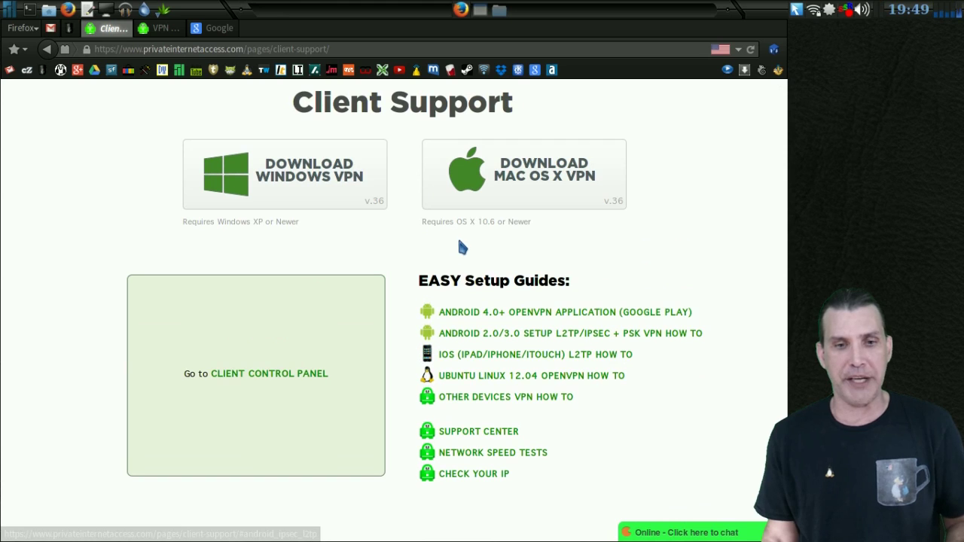
pyautogui.click(555, 319)
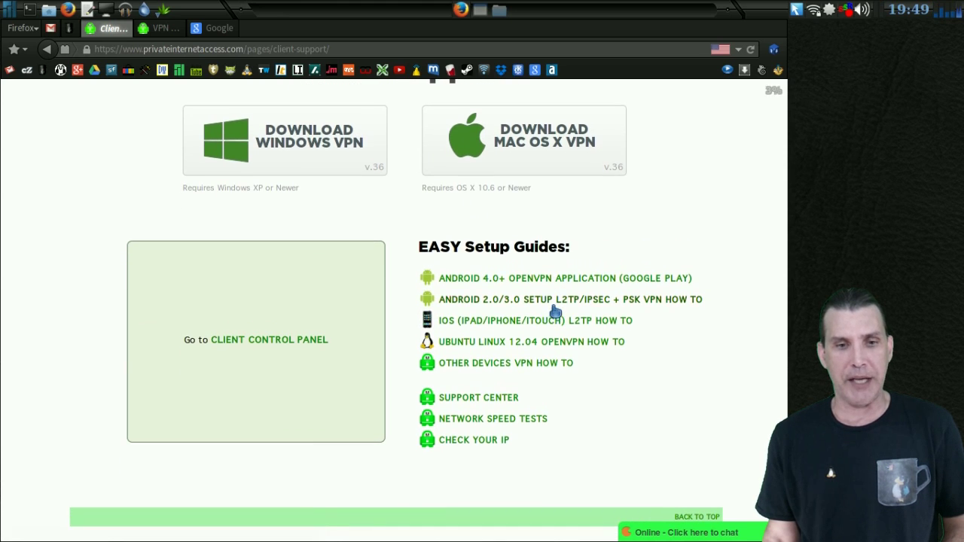
pyautogui.scroll(-1, 488, 307)
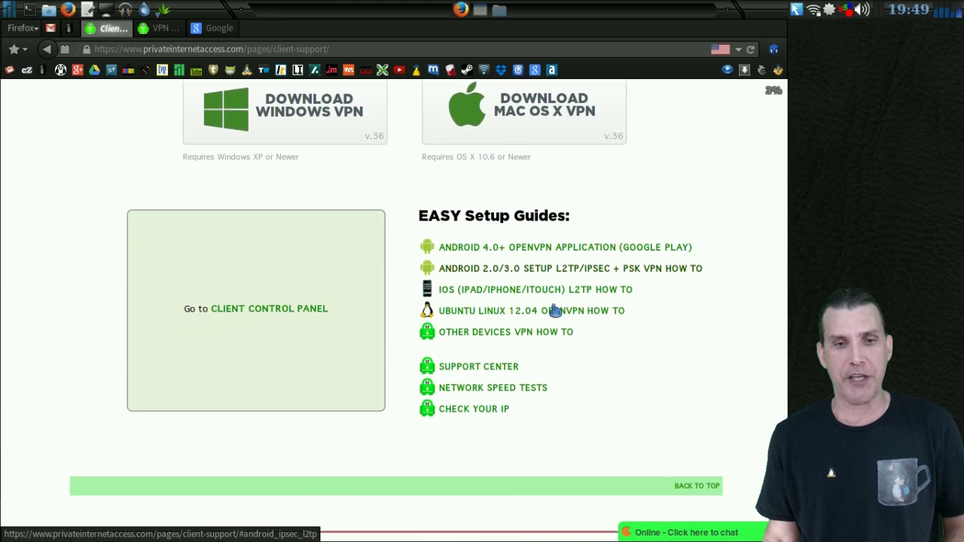
pyautogui.click(482, 311)
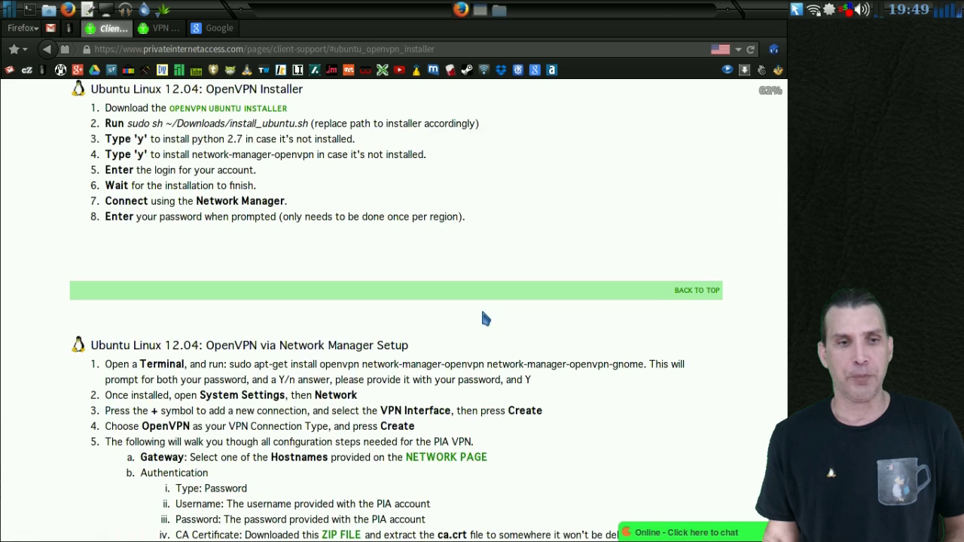
# - Read the 'OpenVPN via Network Manager Setup' steps, then open the Whisker application menu
pyautogui.scroll(1, 480, 305)
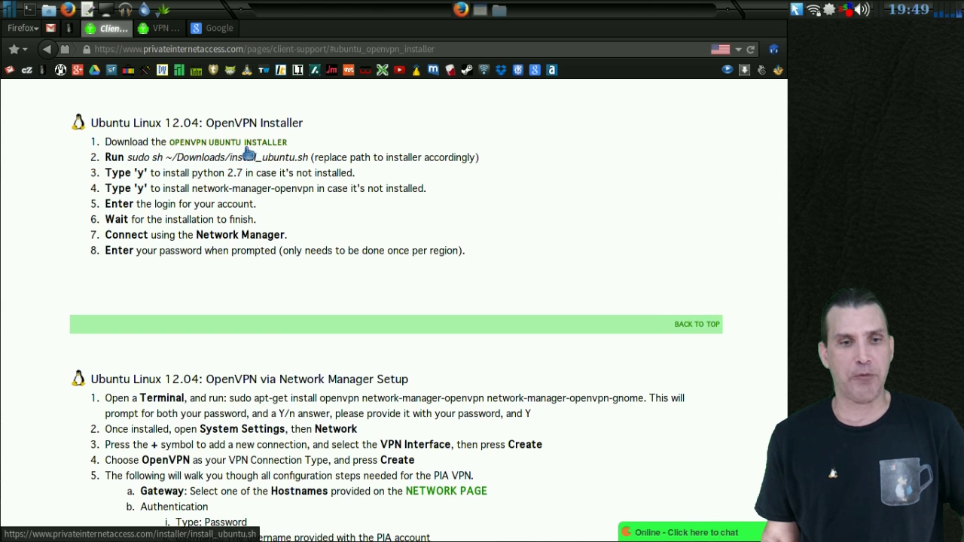
pyautogui.scroll(-1, 232, 164)
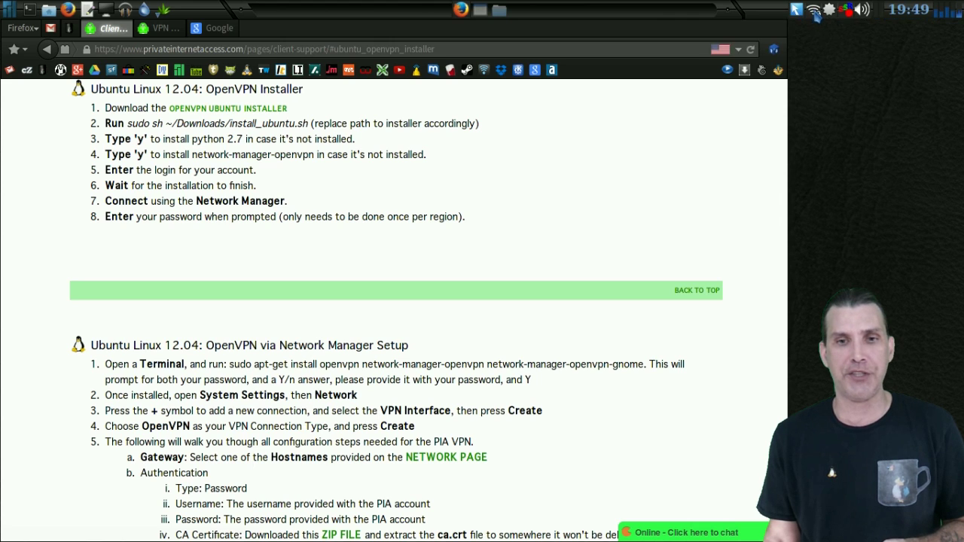
pyautogui.scroll(-3, 602, 228)
pyautogui.scroll(-3, 605, 228)
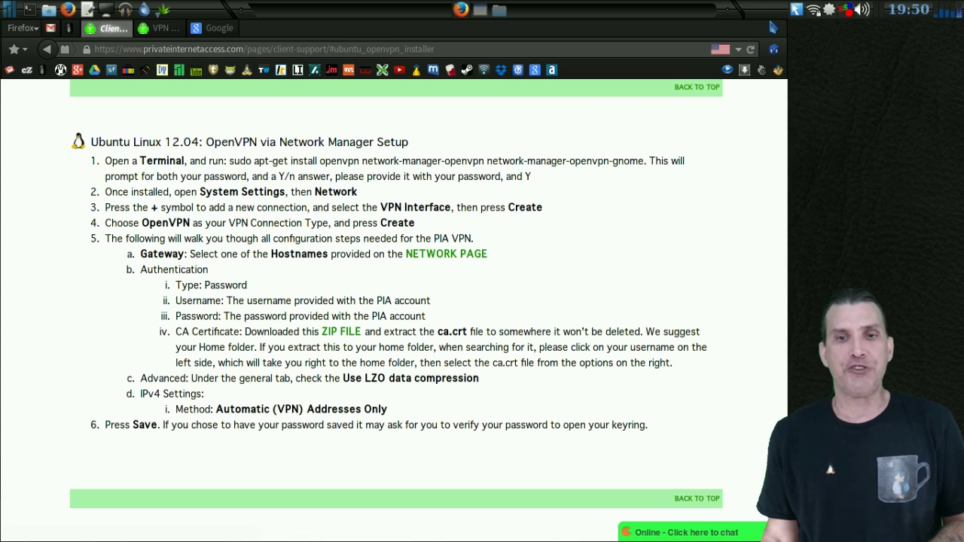
pyautogui.moveTo(814, 15)
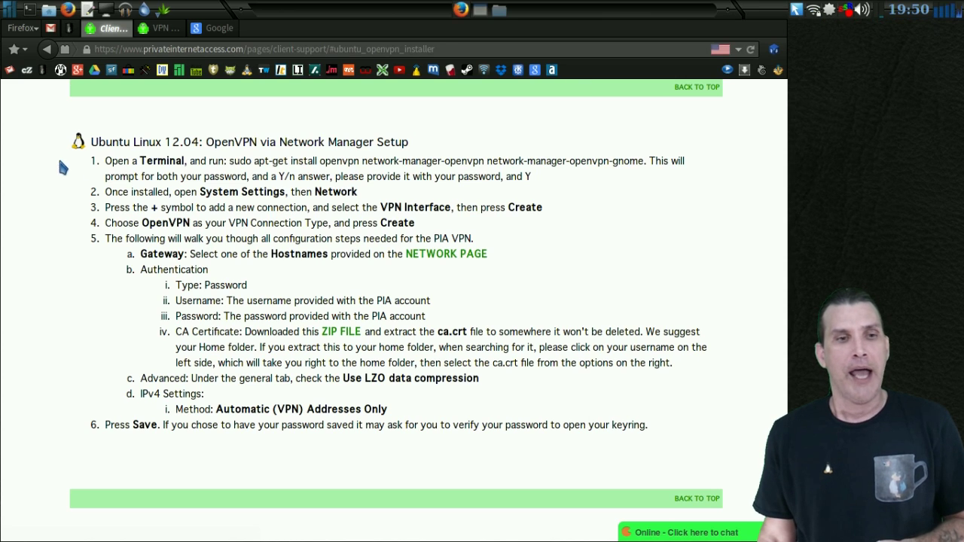
pyautogui.click(9, 11)
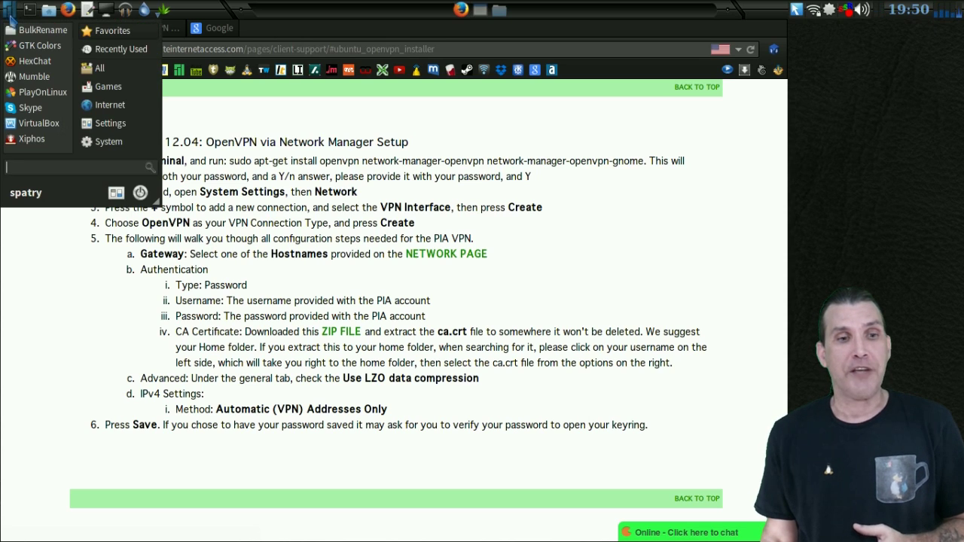
# - Launch the Settings Manager from the application menu's System category
pyautogui.click(108, 142)
pyautogui.scroll(-5, 38, 120)
pyautogui.scroll(3, 44, 123)
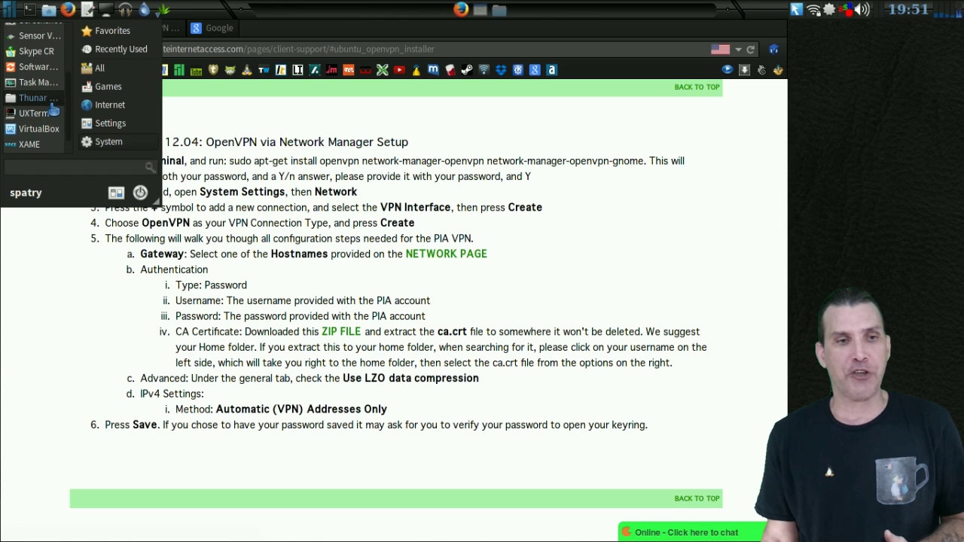
pyautogui.scroll(4, 53, 109)
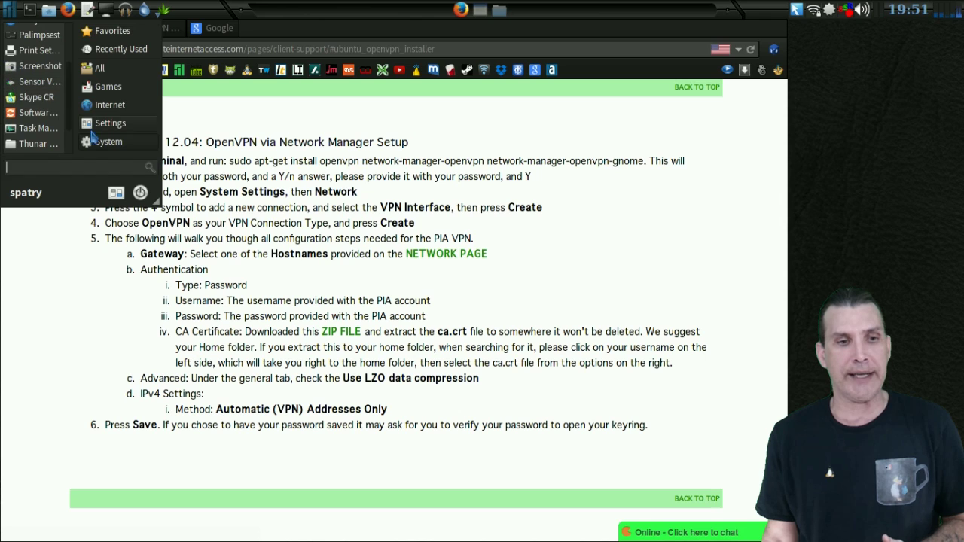
pyautogui.click(115, 192)
# - In Session and Startup's Application Autostart tab, find the enabled Network (nm-applet) entry
pyautogui.scroll(-5, 361, 239)
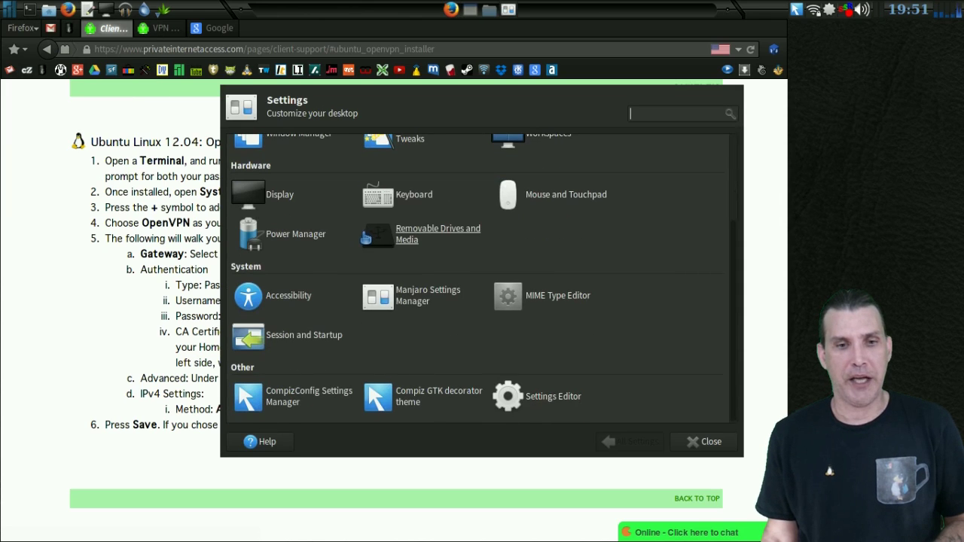
pyautogui.click(313, 334)
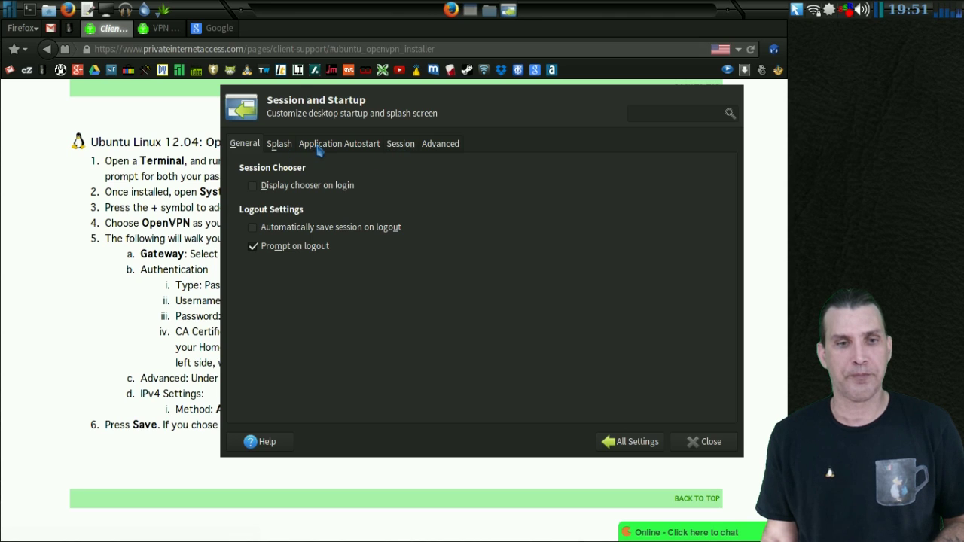
pyautogui.click(345, 147)
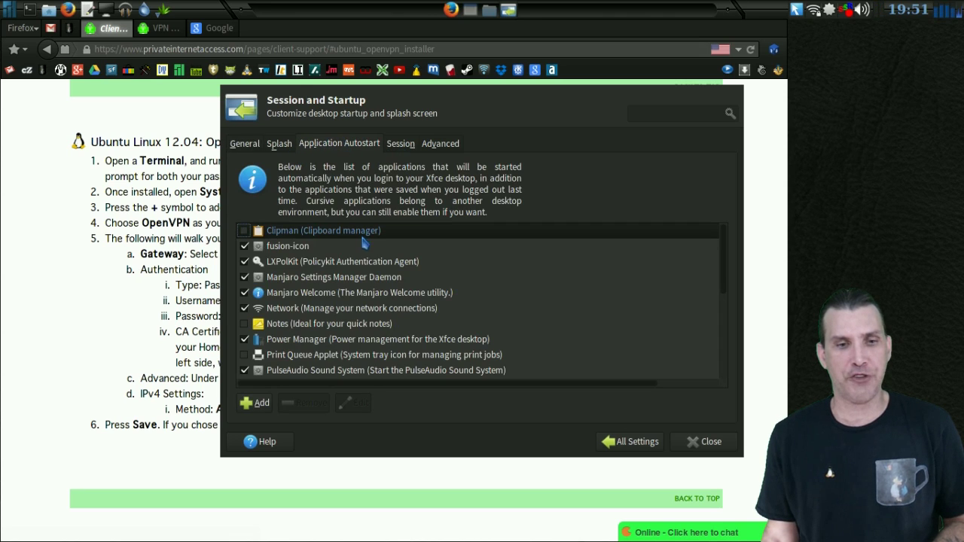
pyautogui.scroll(-3, 346, 294)
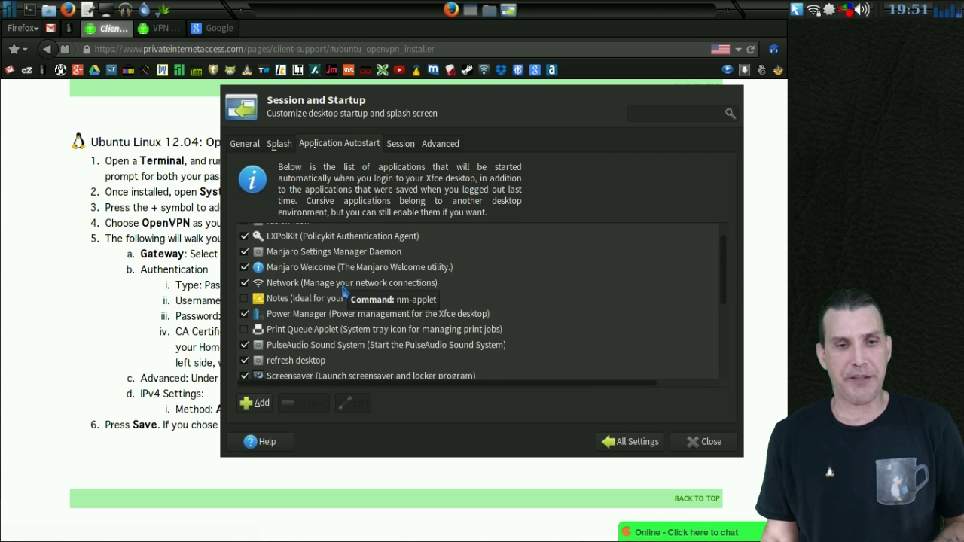
pyautogui.scroll(-2, 351, 345)
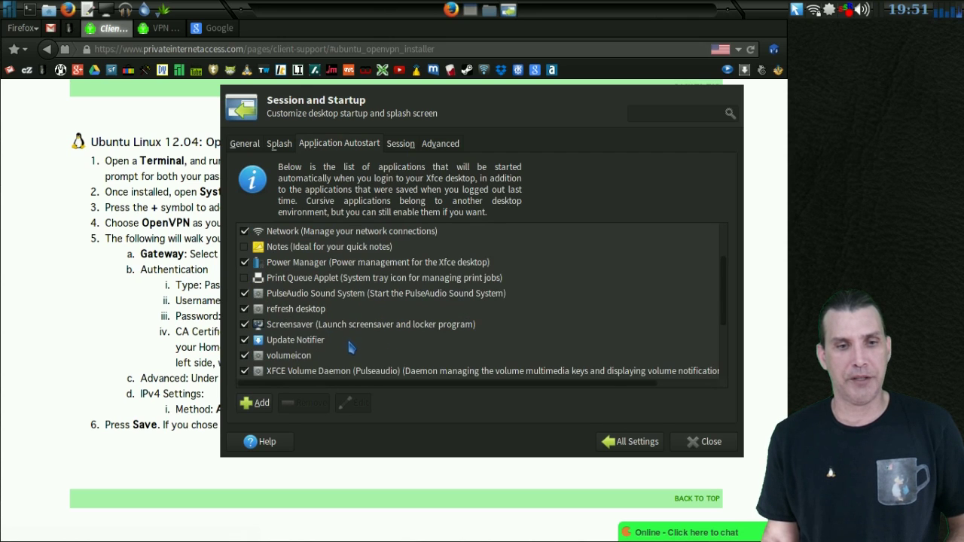
pyautogui.scroll(-3, 349, 346)
pyautogui.scroll(3, 347, 342)
pyautogui.scroll(3, 348, 343)
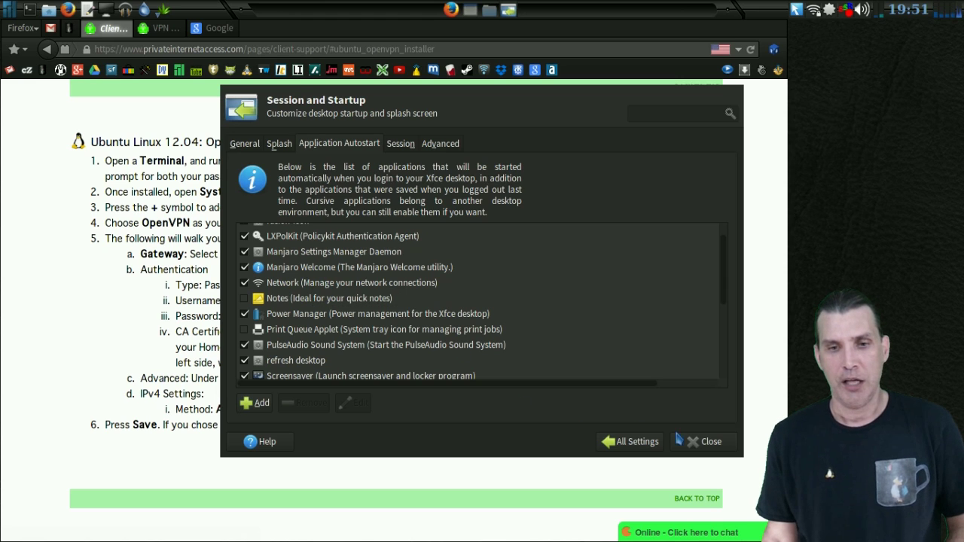
# - Close Session and Startup and disconnect the active VPN through the tray applet's VPN Connections menu
pyautogui.click(702, 441)
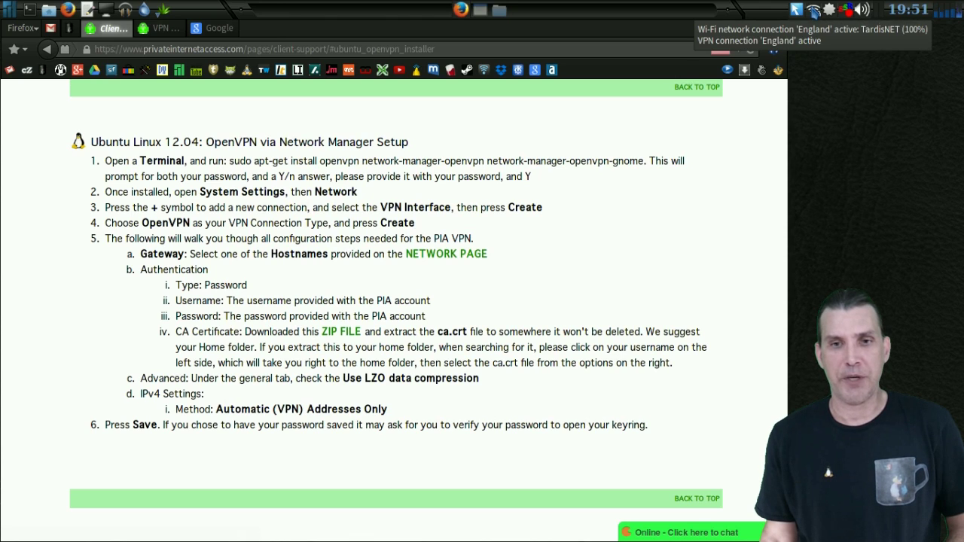
pyautogui.rightClick(813, 9)
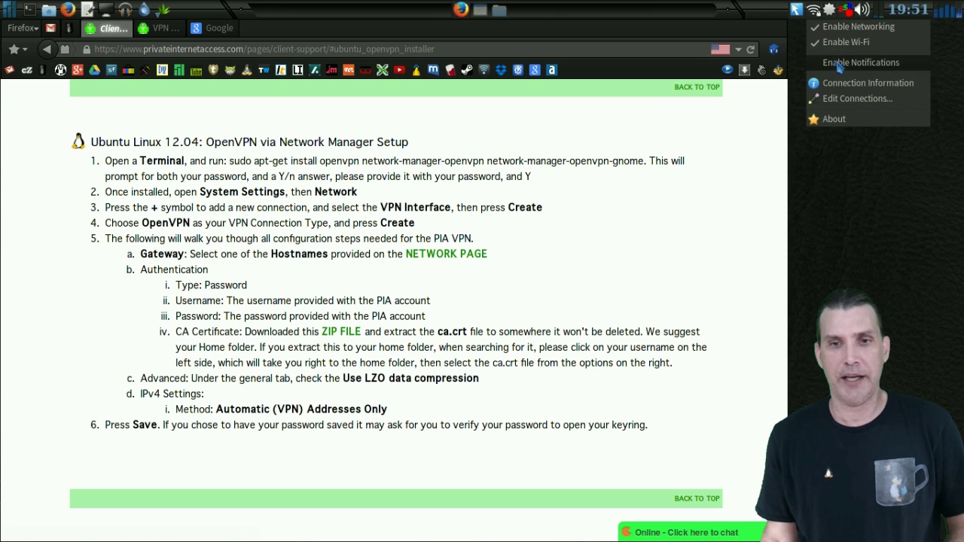
pyautogui.click(814, 10)
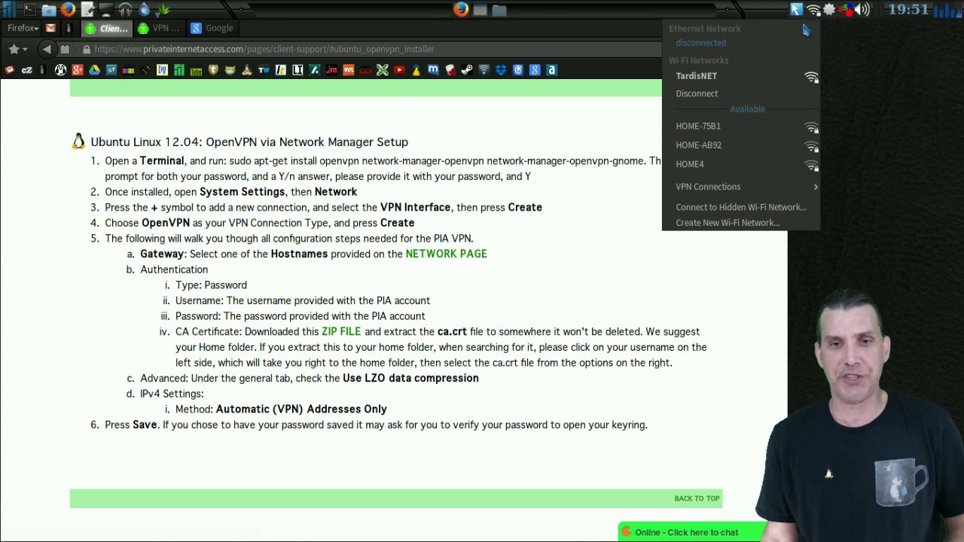
pyautogui.moveTo(746, 192)
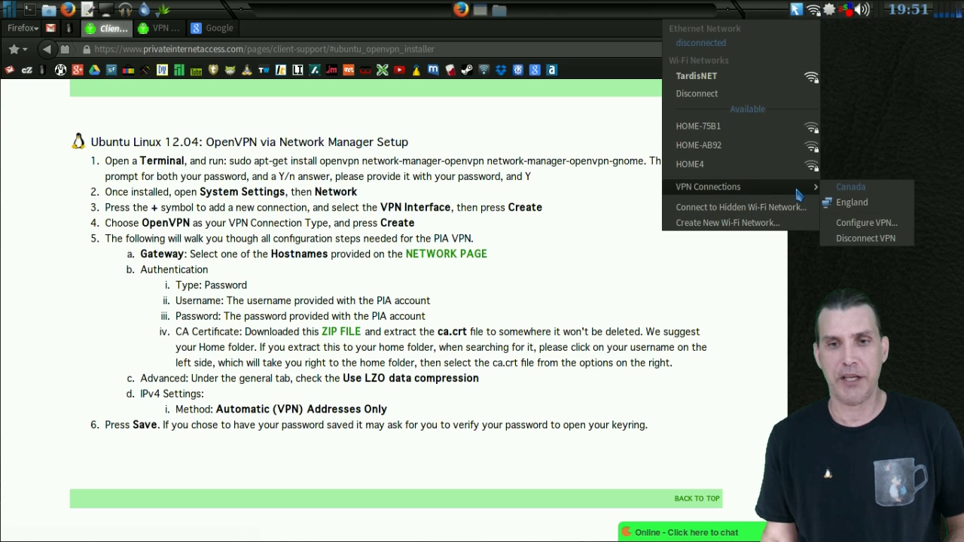
pyautogui.click(870, 240)
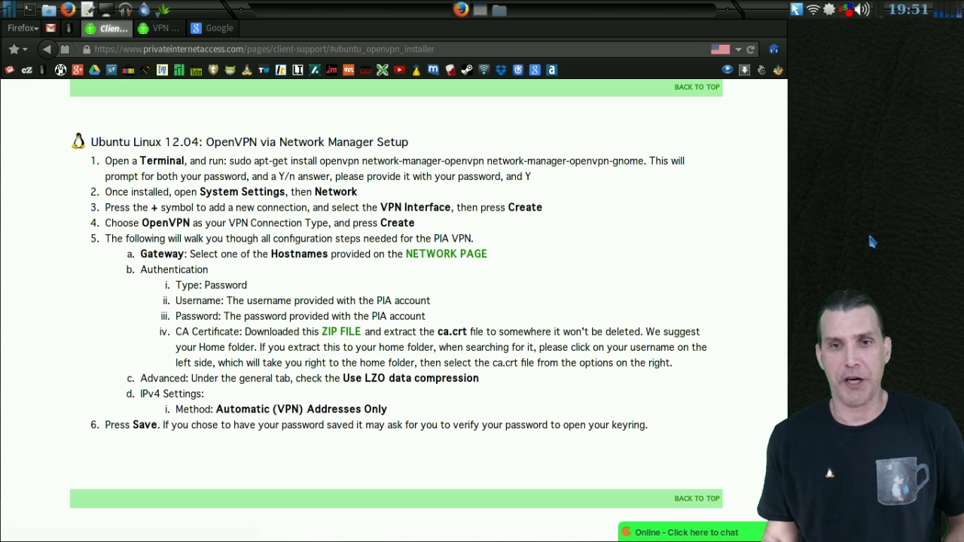
pyautogui.click(816, 13)
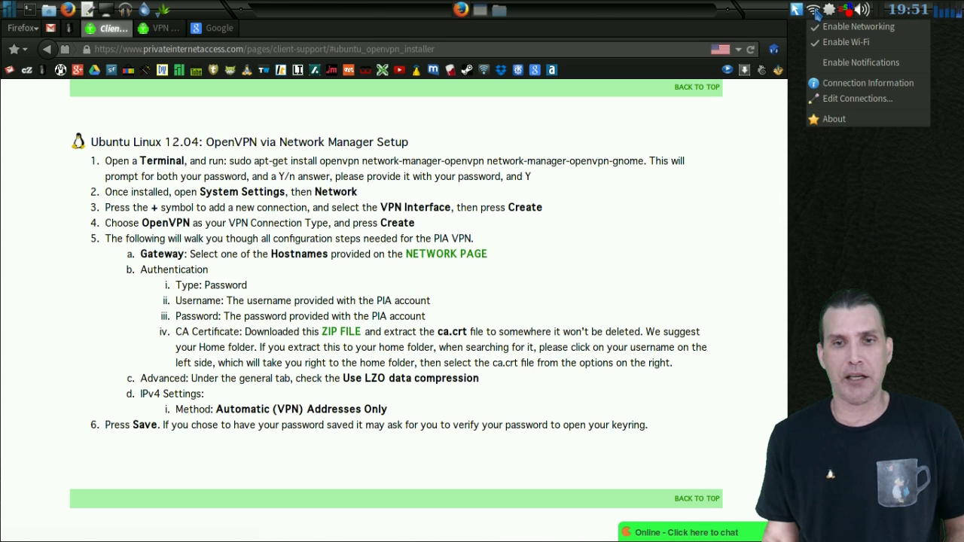
# - In the Connection Editor, add a new OpenVPN connection, creating 'VPN connection 1'
pyautogui.click(827, 99)
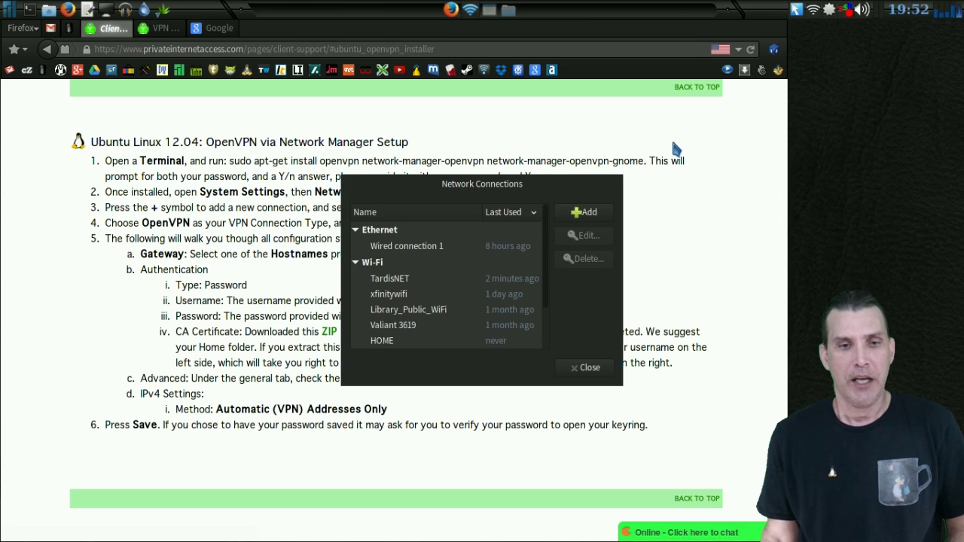
pyautogui.scroll(-1, 455, 278)
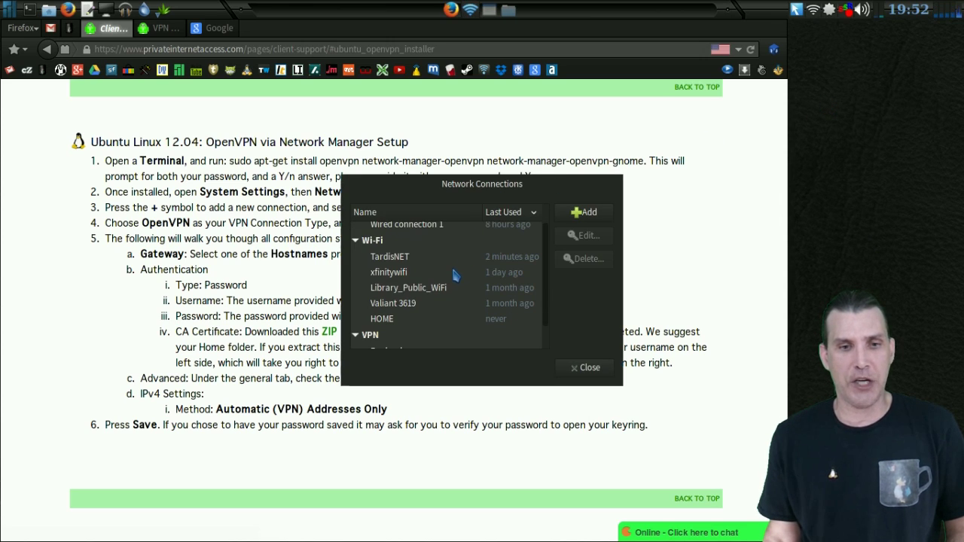
pyautogui.scroll(-1, 455, 276)
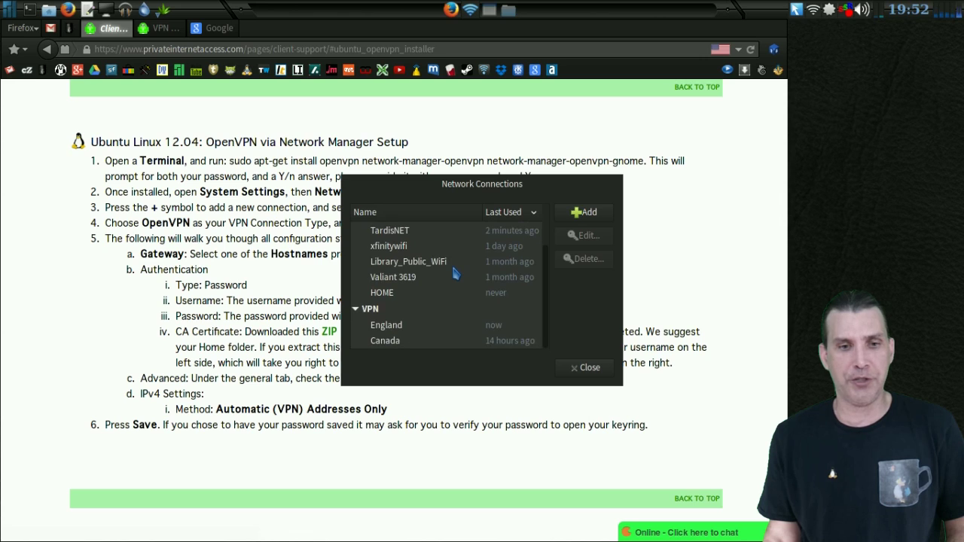
pyautogui.click(585, 213)
pyautogui.click(427, 306)
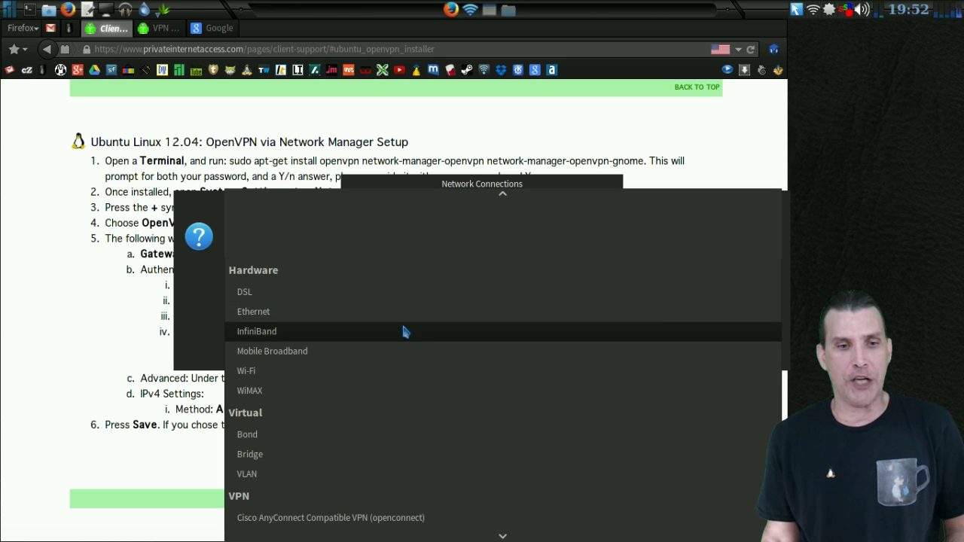
pyautogui.scroll(-2, 353, 519)
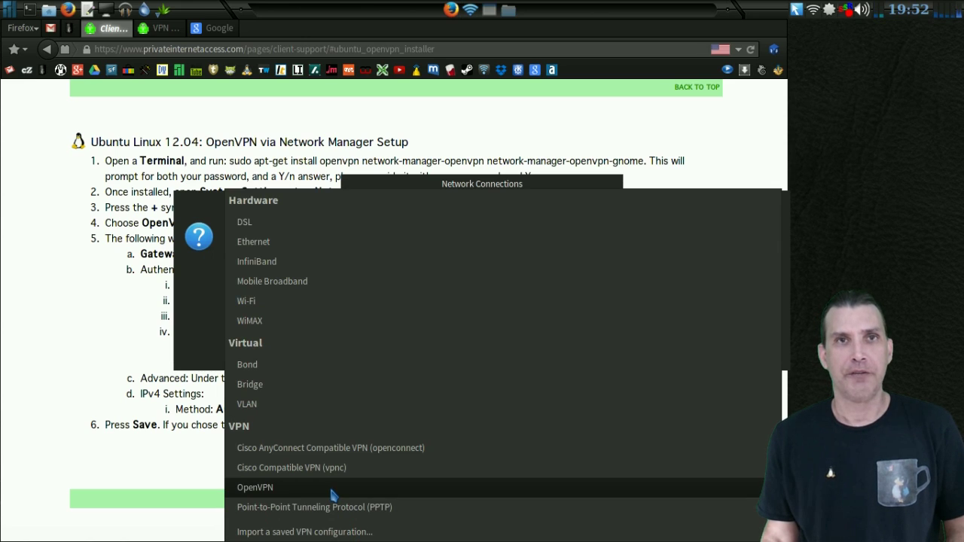
pyautogui.click(333, 491)
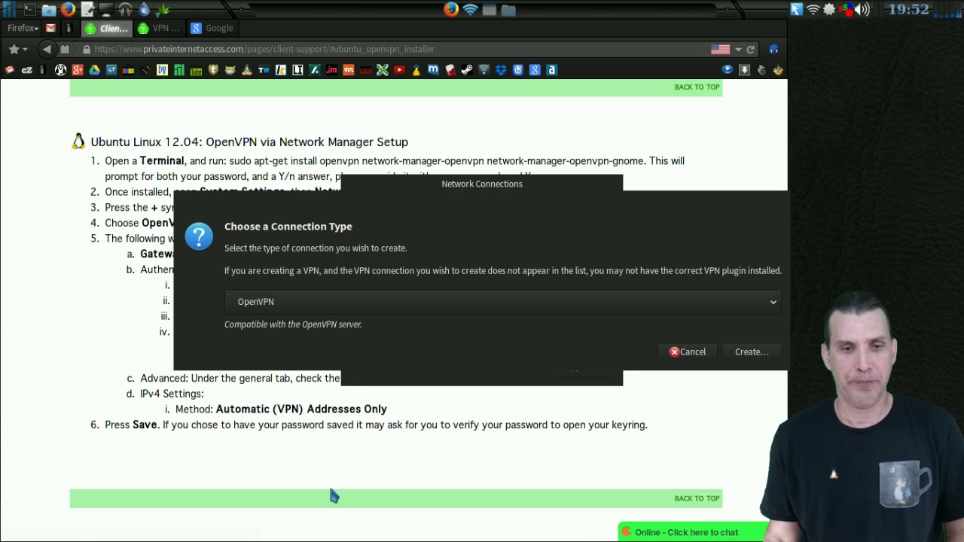
pyautogui.click(752, 352)
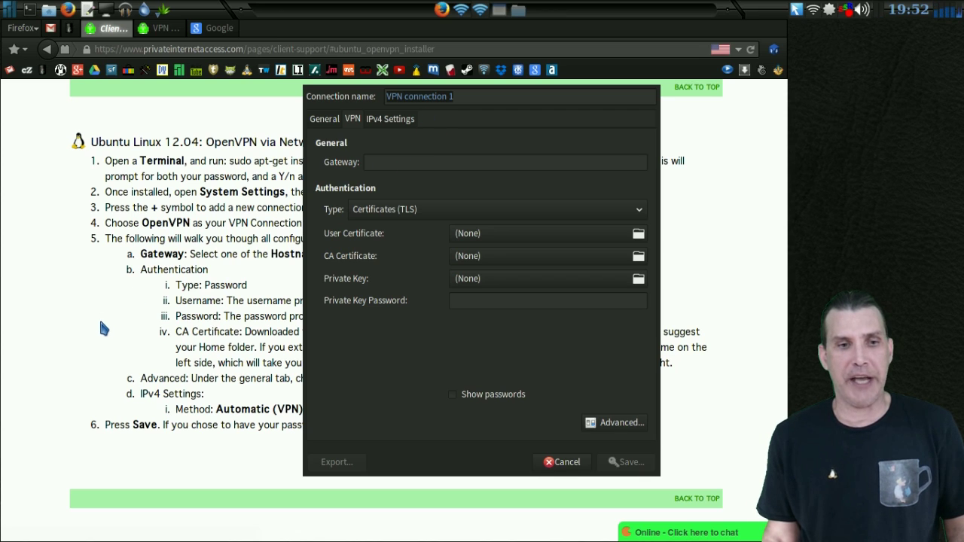
pyautogui.click(160, 27)
# - Find and copy the us-midwest.privateinternetaccess.com hostname from PIA's server list
pyautogui.scroll(6, 277, 177)
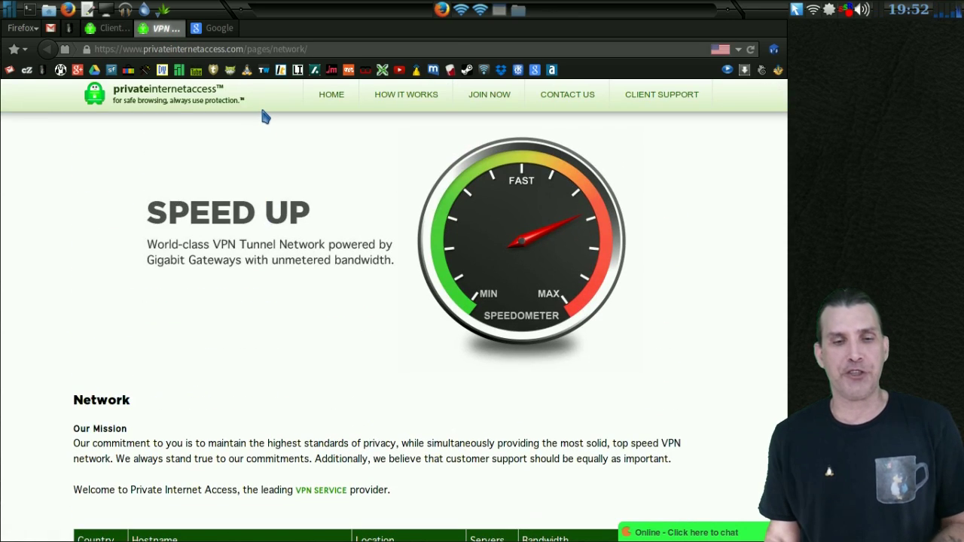
pyautogui.scroll(-3, 257, 131)
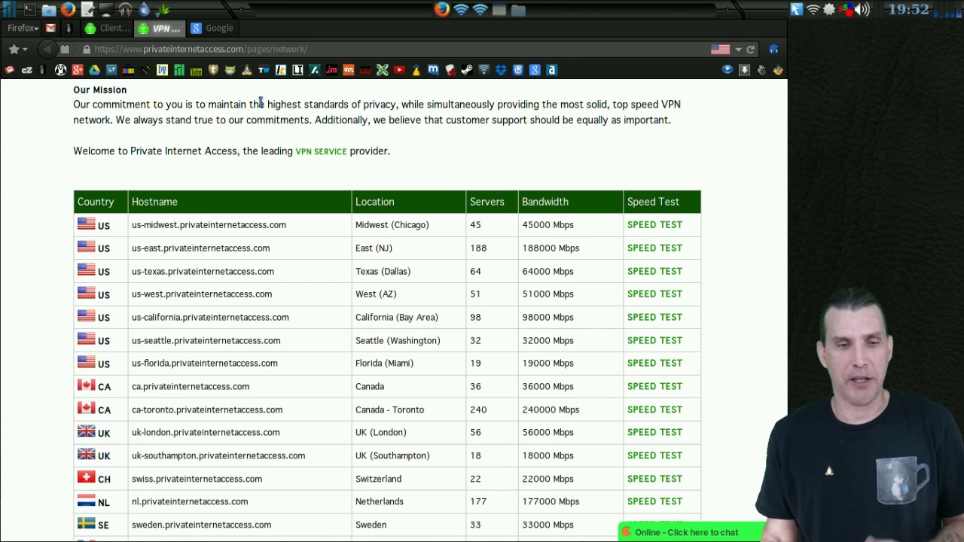
pyautogui.scroll(-2, 260, 103)
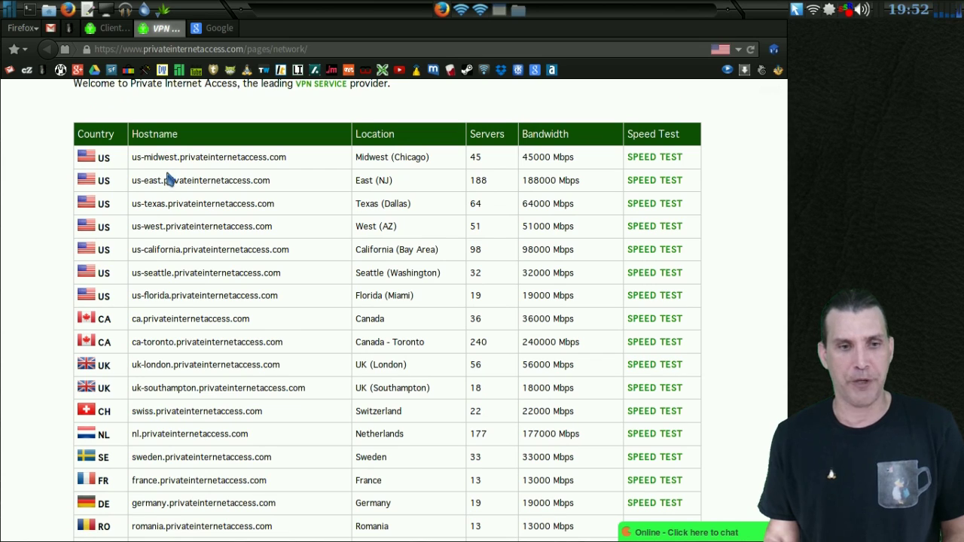
pyautogui.scroll(-1, 169, 326)
pyautogui.scroll(-1, 169, 326)
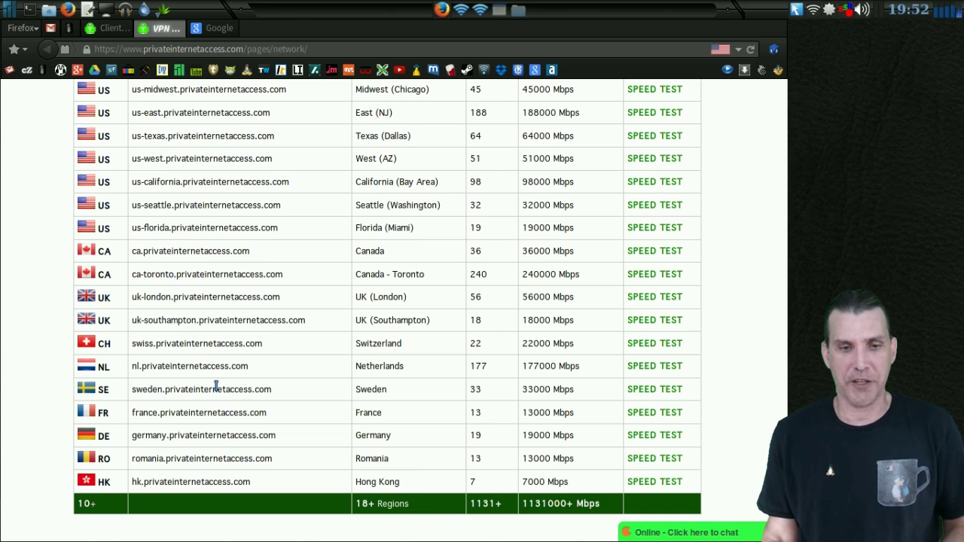
pyautogui.scroll(-2, 218, 388)
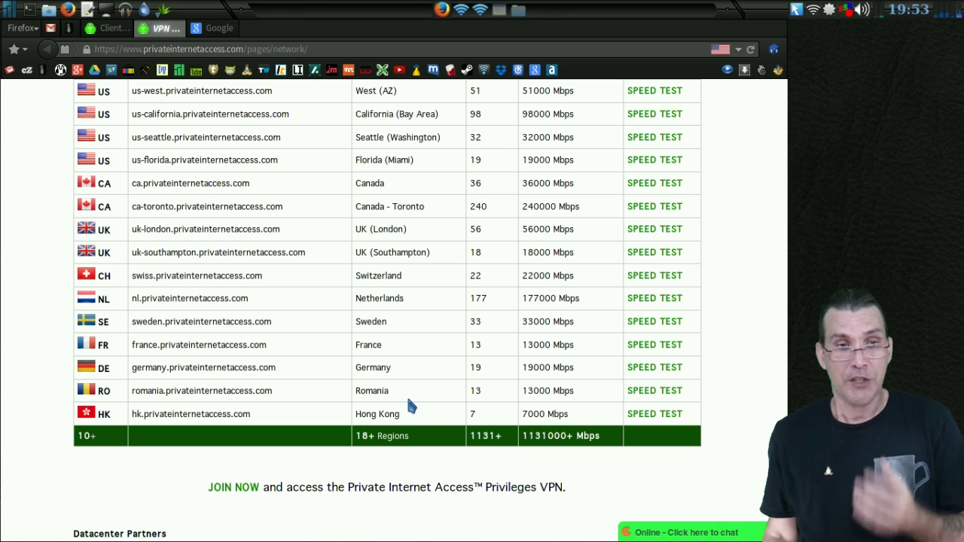
pyautogui.scroll(4, 408, 405)
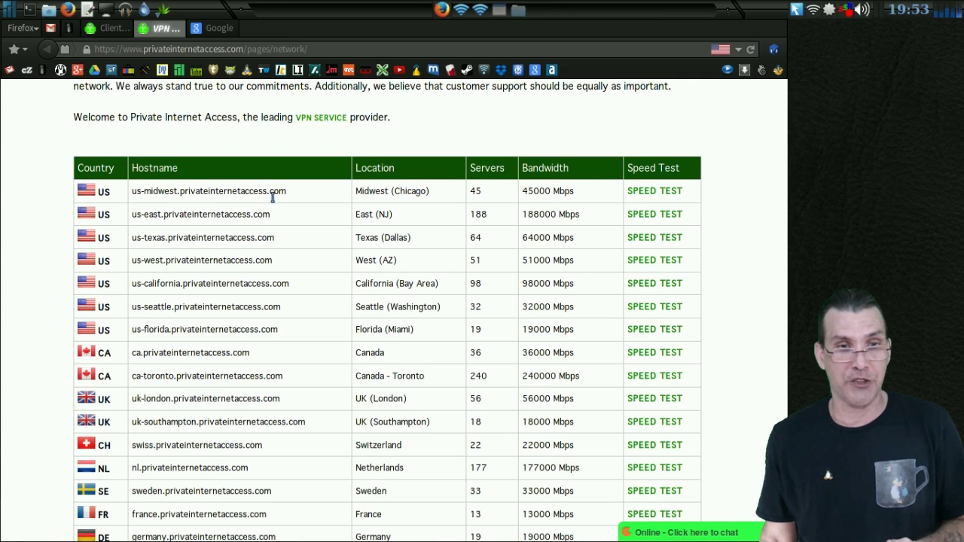
pyautogui.moveTo(290, 190); pyautogui.dragTo(134, 194)
pyautogui.rightClick(143, 189)
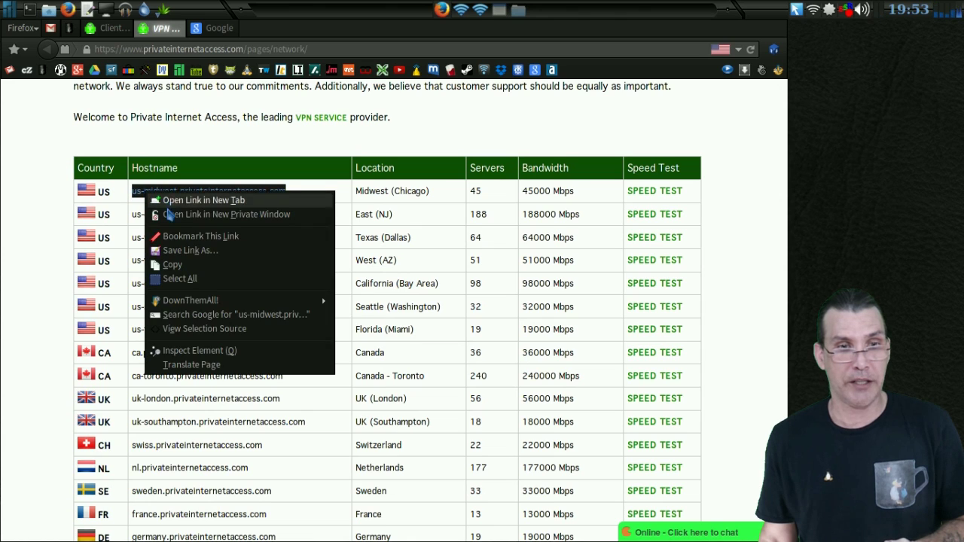
pyautogui.click(181, 270)
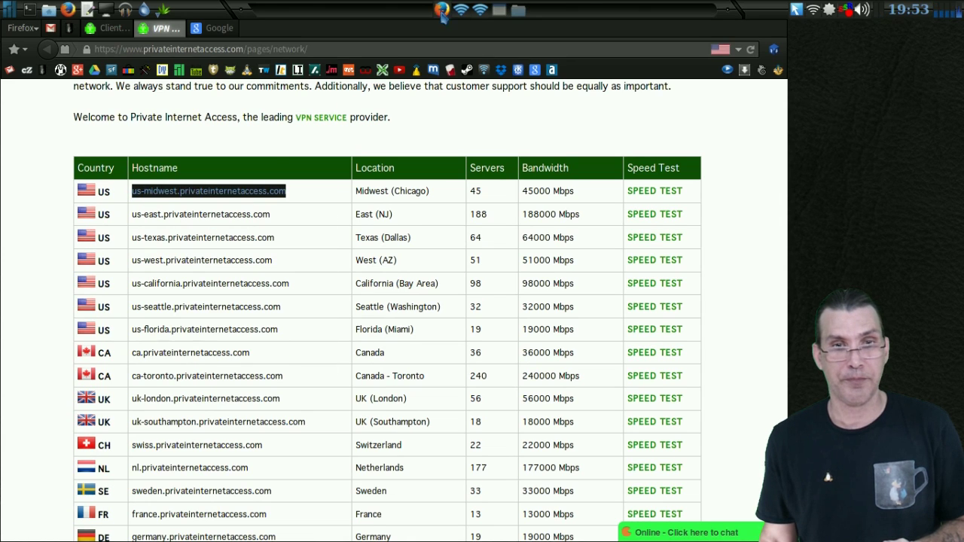
# - Paste the hostname into the Gateway field, then go back to the OpenVPN setup instructions page
pyautogui.click(482, 12)
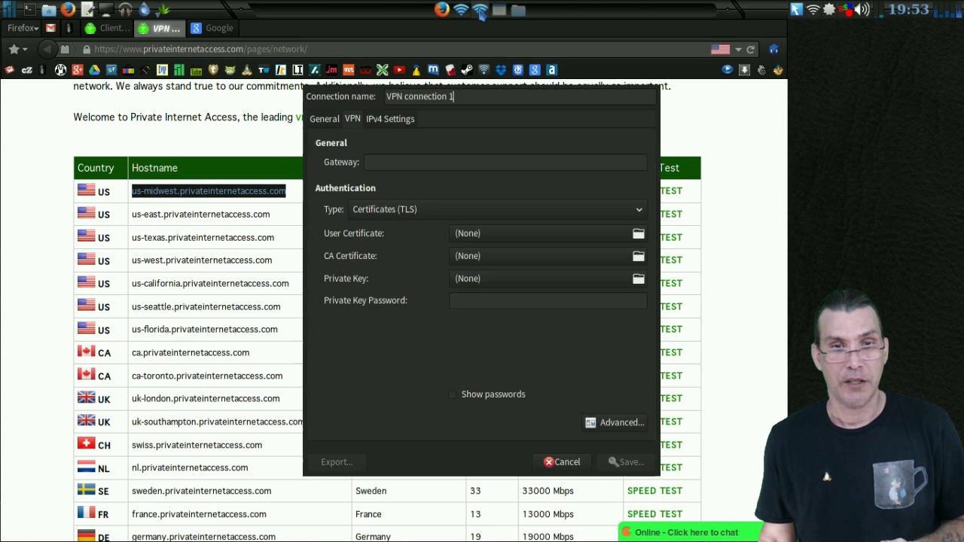
pyautogui.rightClick(384, 163)
pyautogui.click(410, 200)
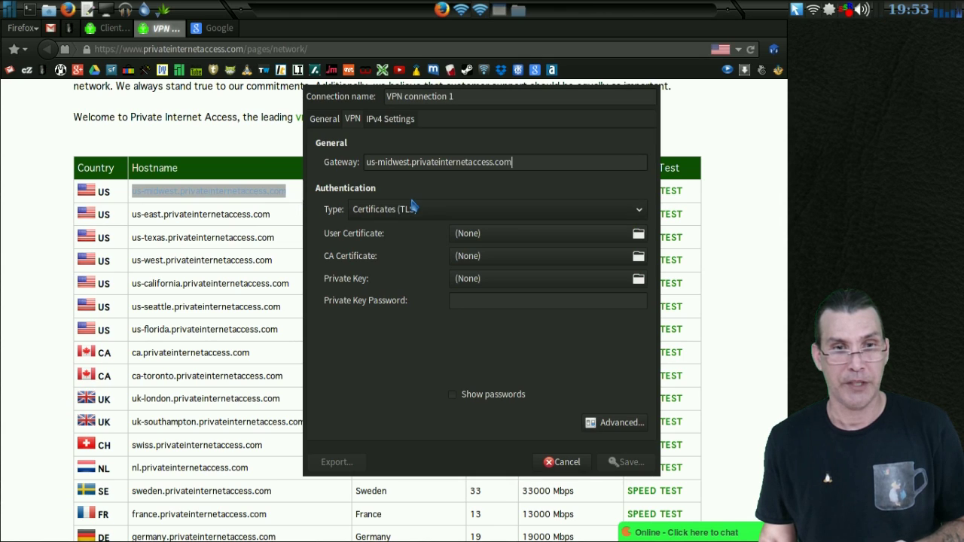
pyautogui.click(237, 140)
pyautogui.scroll(2, 237, 132)
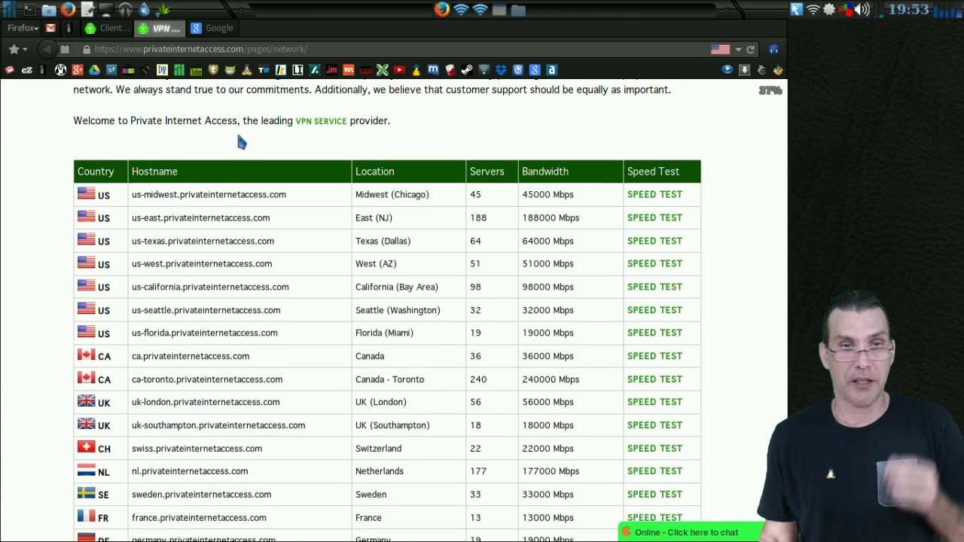
pyautogui.scroll(2, 238, 137)
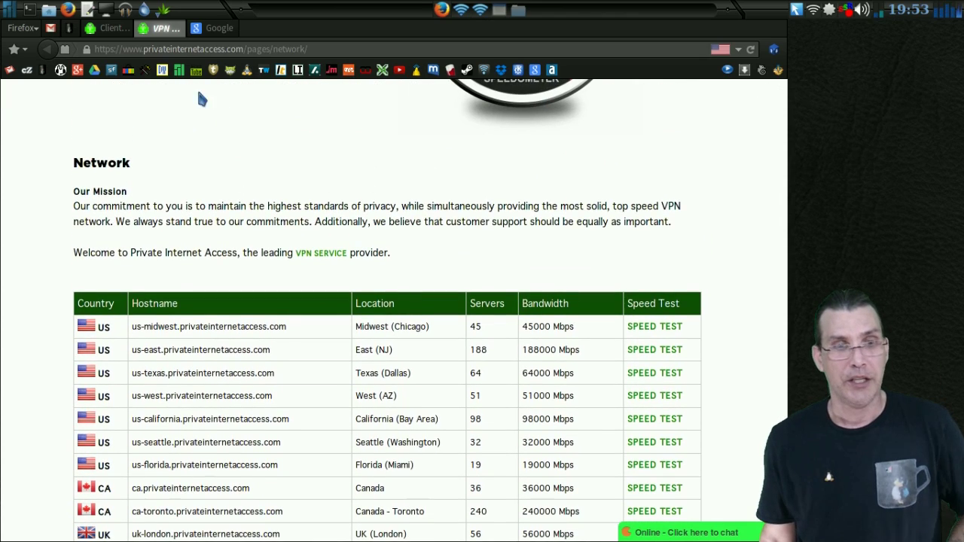
pyautogui.click(96, 31)
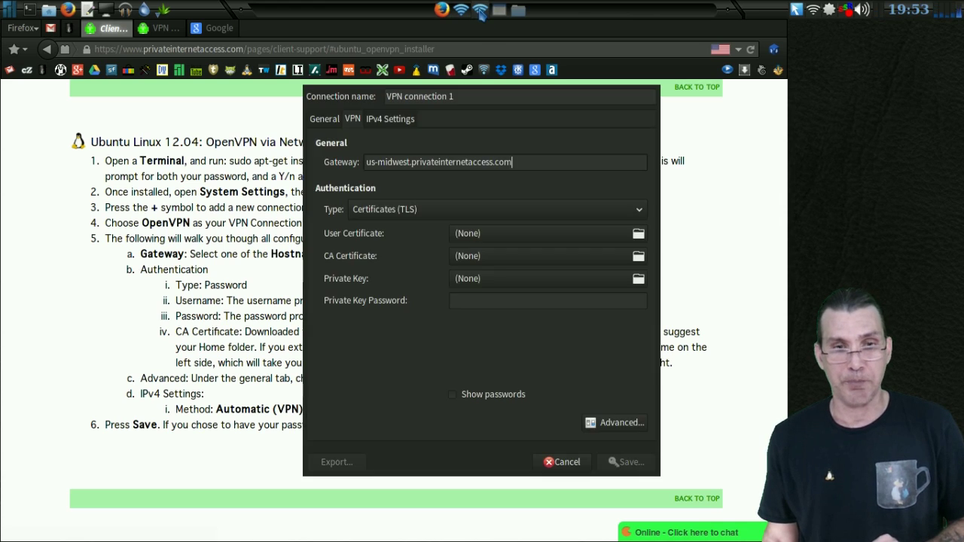
# - Set the authentication type to Password with ca.crt as CA certificate, then show IPv4 Settings
pyautogui.click(433, 209)
pyautogui.click(431, 228)
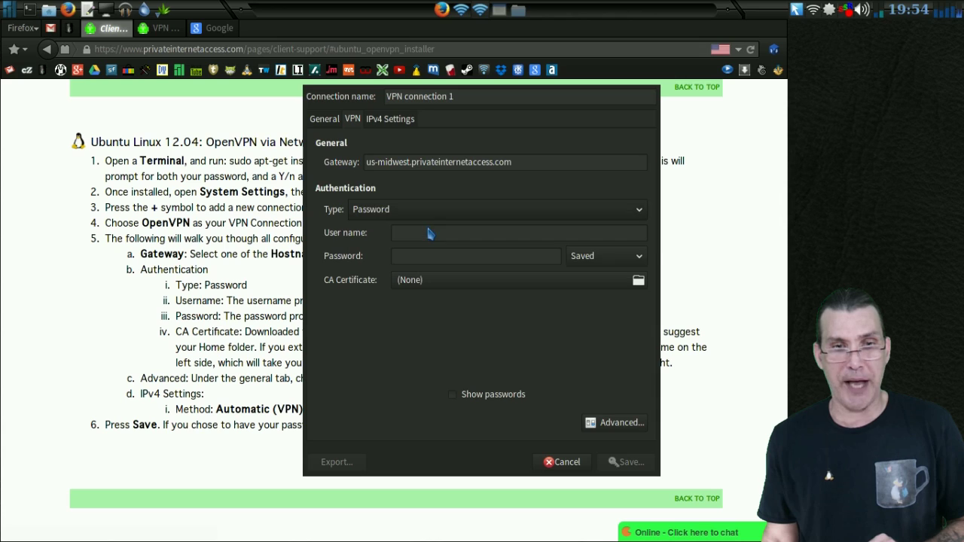
pyautogui.click(442, 280)
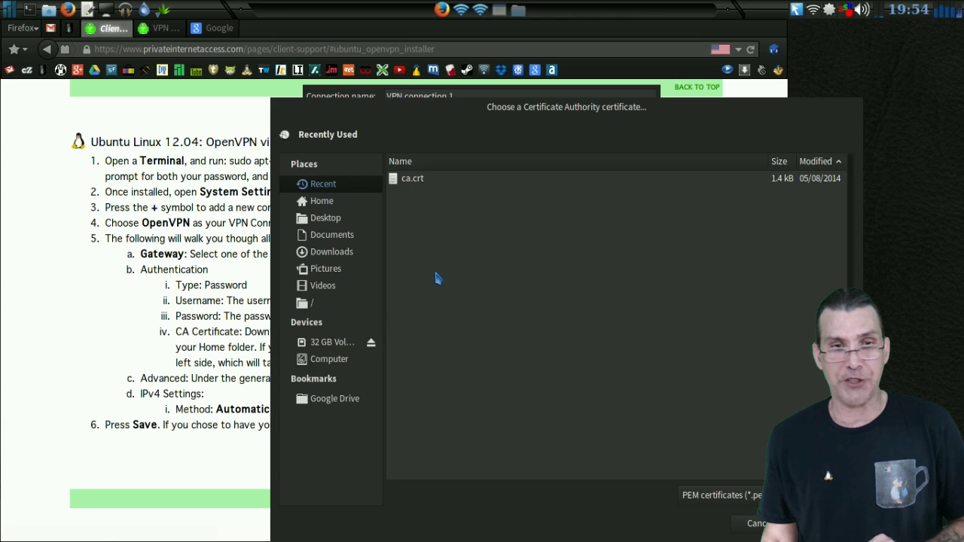
pyautogui.click(412, 181)
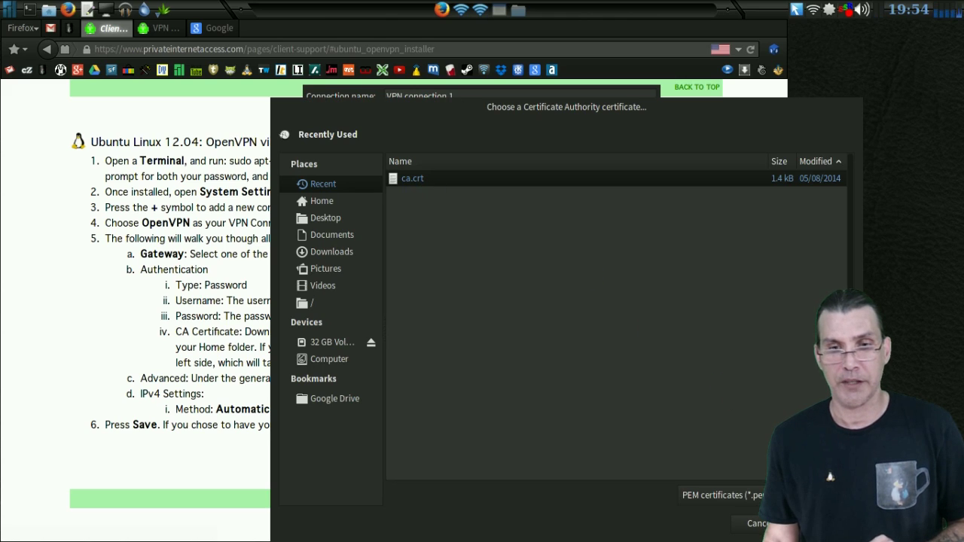
pyautogui.press('Return')
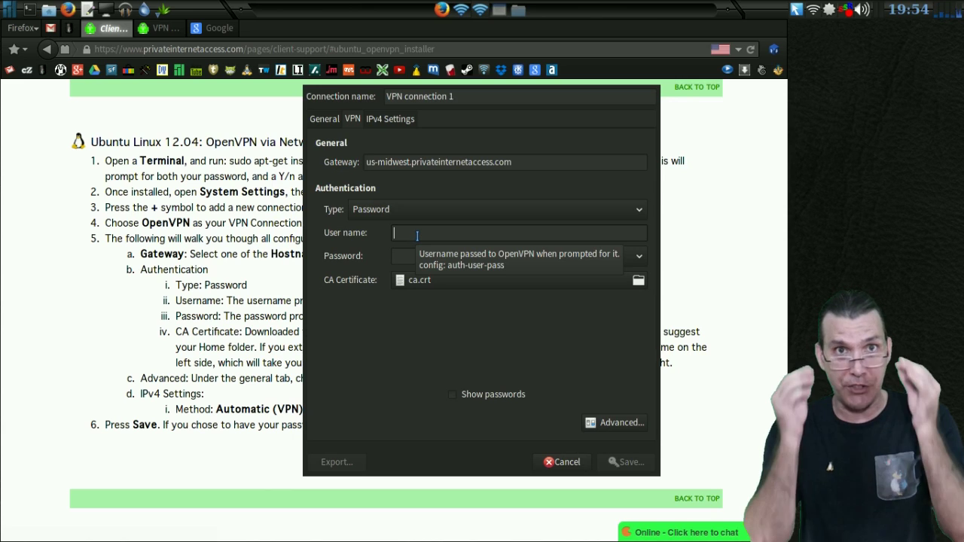
pyautogui.click(390, 119)
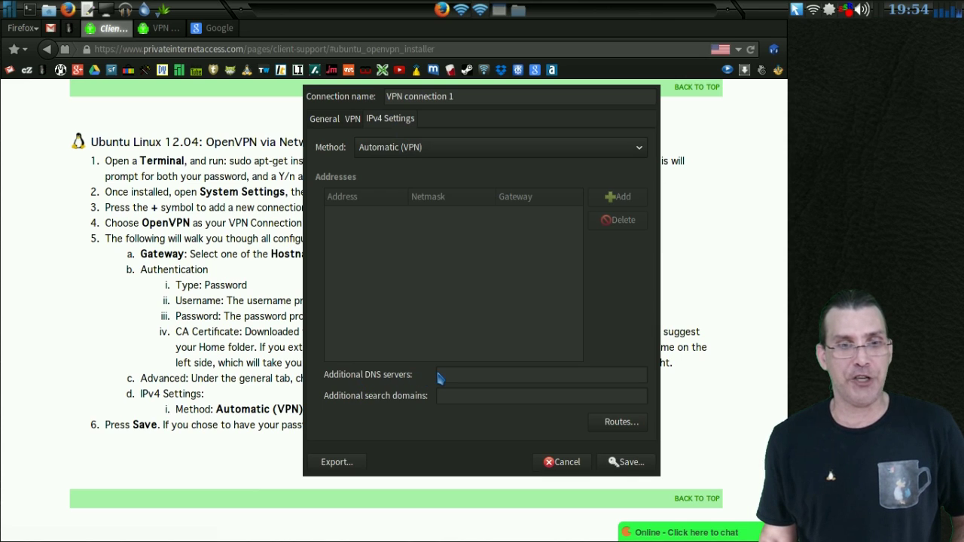
# - Copy the PIA DNS servers line 209.222.18.222,209.222.18.218 from the notes
pyautogui.click(499, 11)
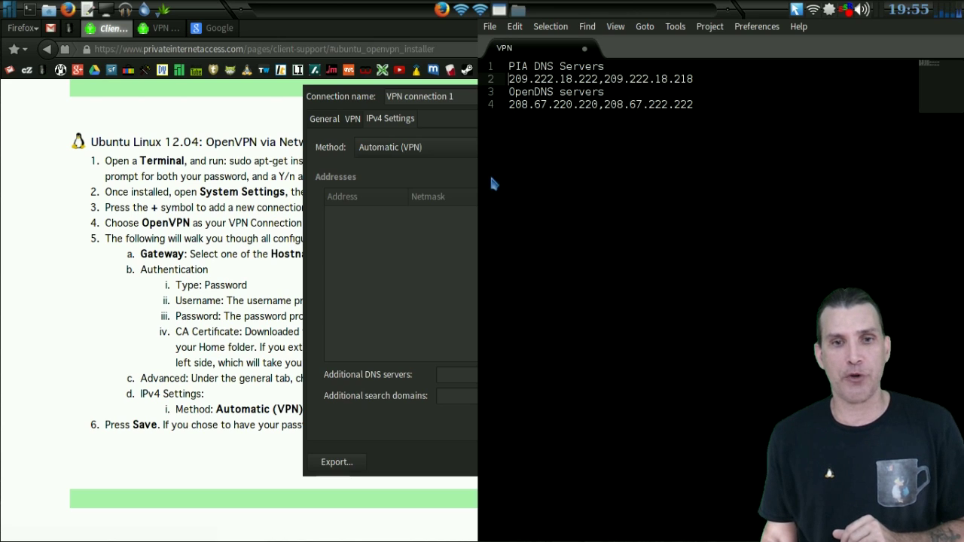
pyautogui.tripleClick(510, 78)
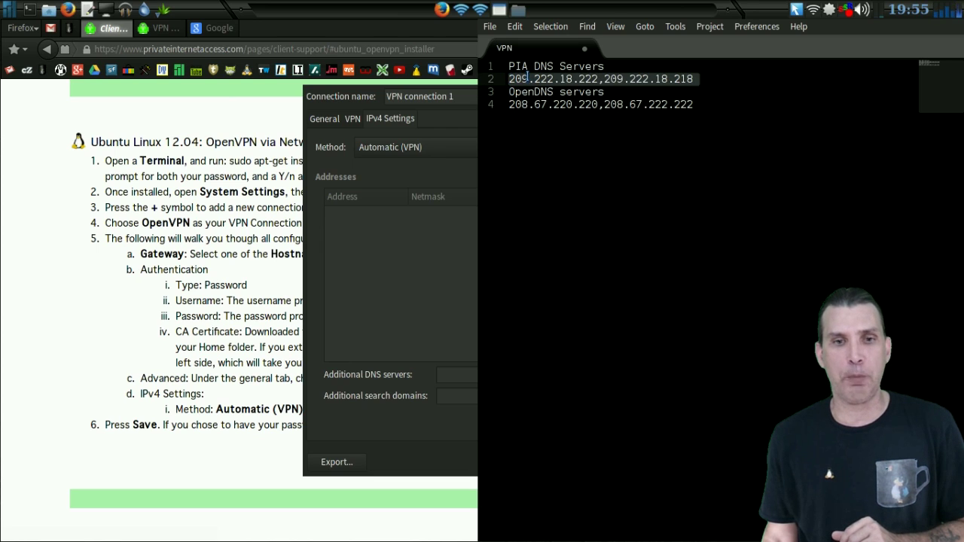
pyautogui.rightClick(527, 78)
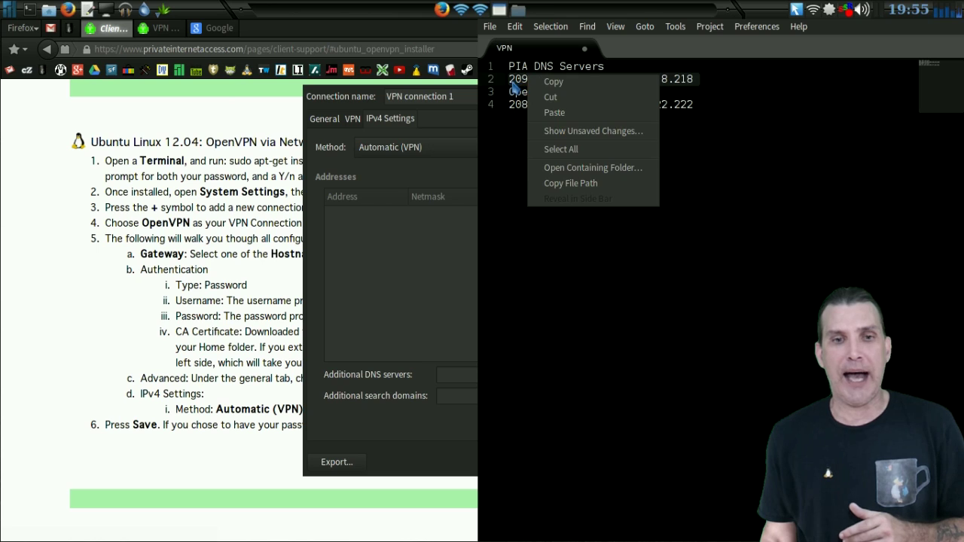
pyautogui.click(511, 82)
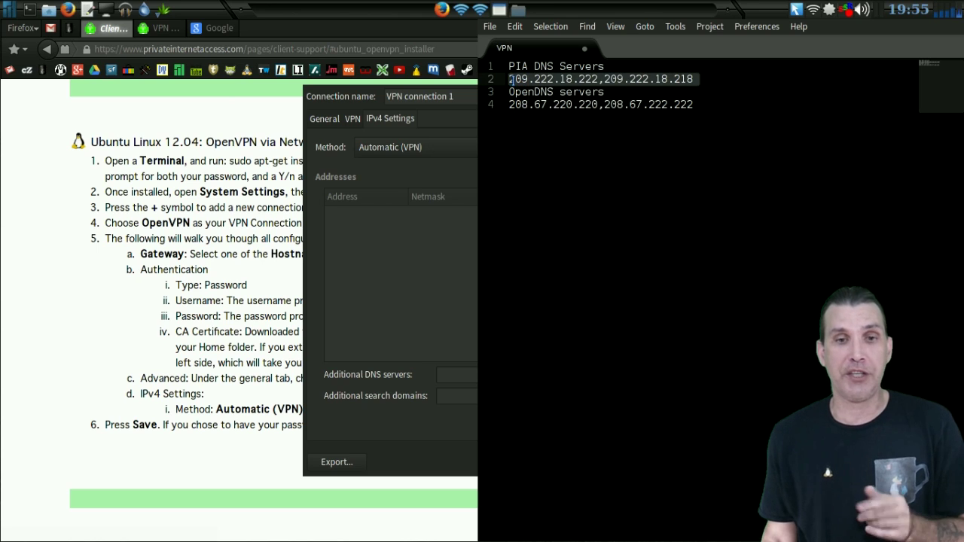
pyautogui.rightClick(527, 78)
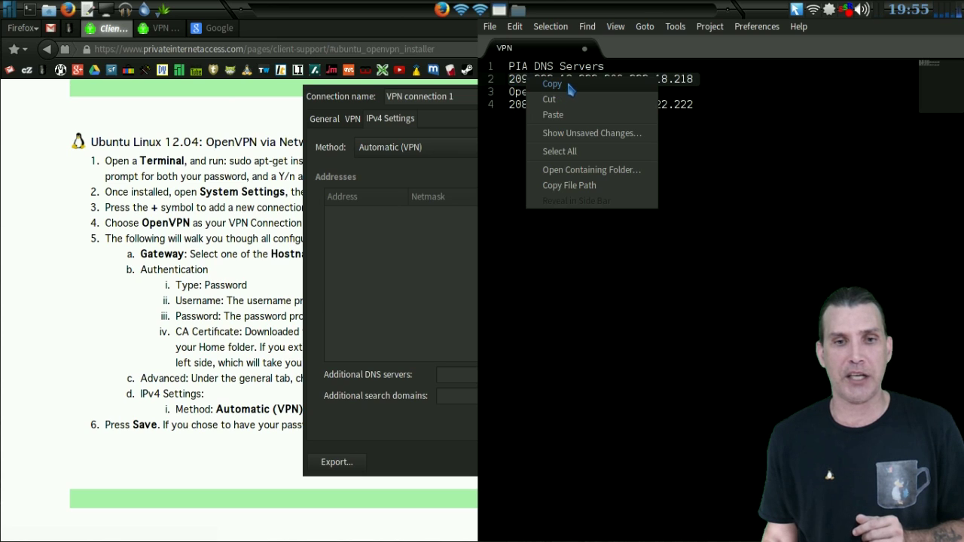
pyautogui.click(559, 85)
# - Paste the DNS addresses into the IPv4 Additional DNS servers field
pyautogui.click(429, 311)
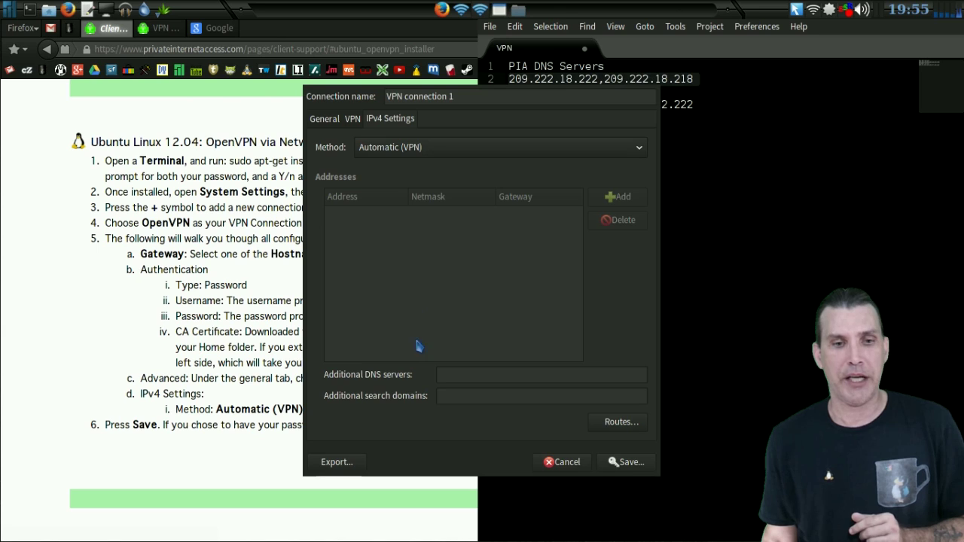
pyautogui.rightClick(442, 377)
pyautogui.click(470, 416)
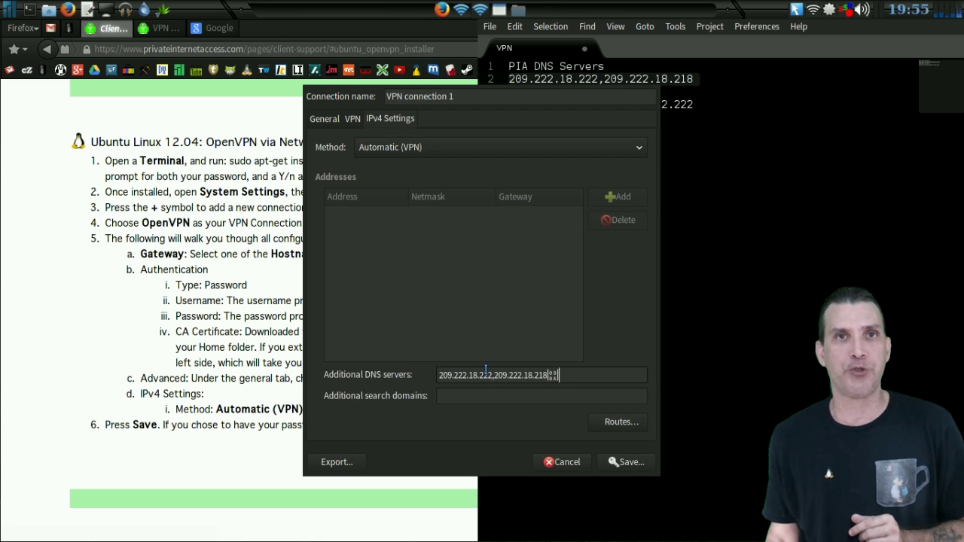
pyautogui.click(700, 283)
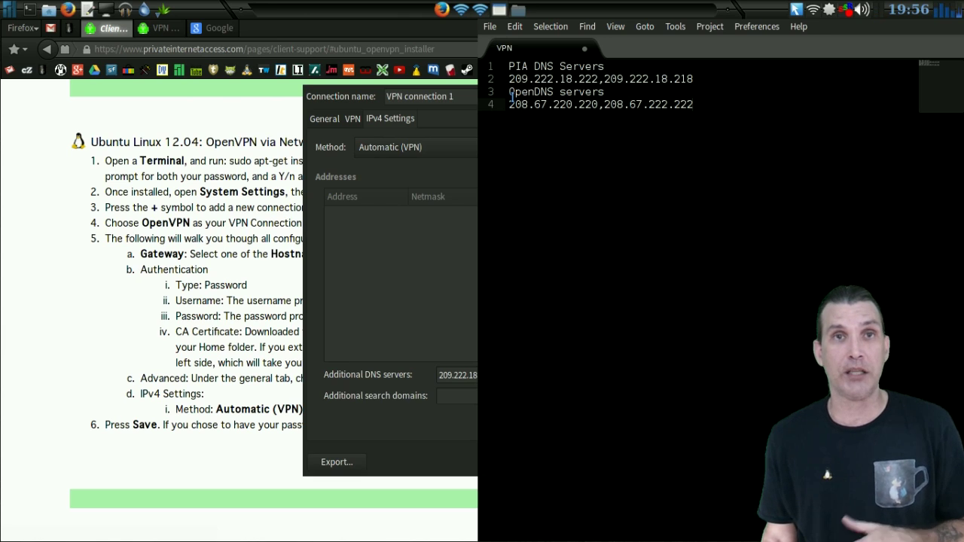
pyautogui.click(376, 311)
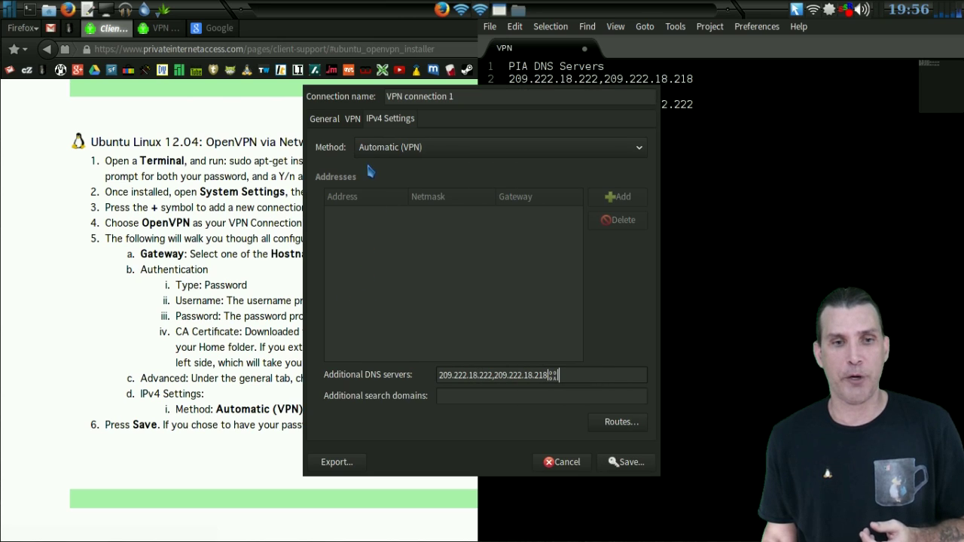
pyautogui.click(354, 119)
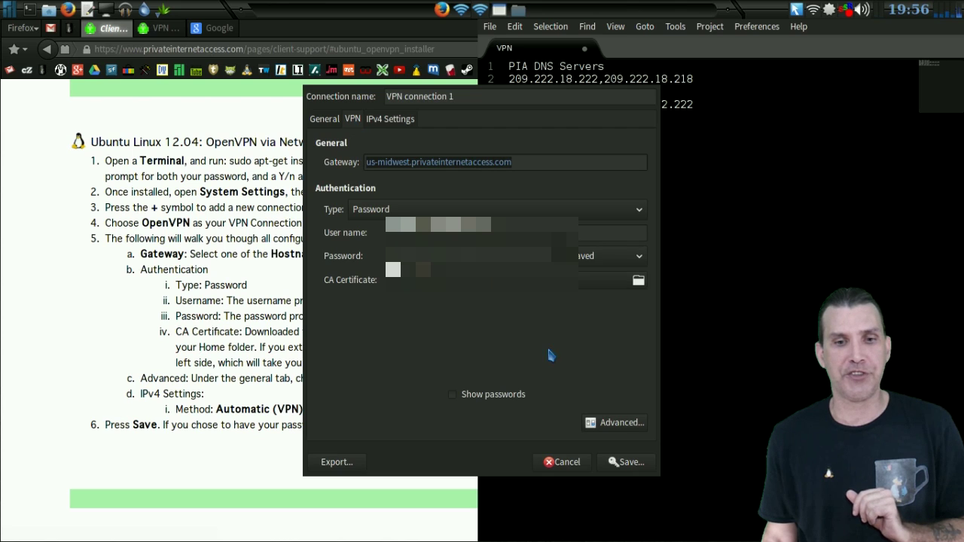
# - Tick Use LZO data compression in the advanced OpenVPN options and confirm with OK
pyautogui.click(624, 424)
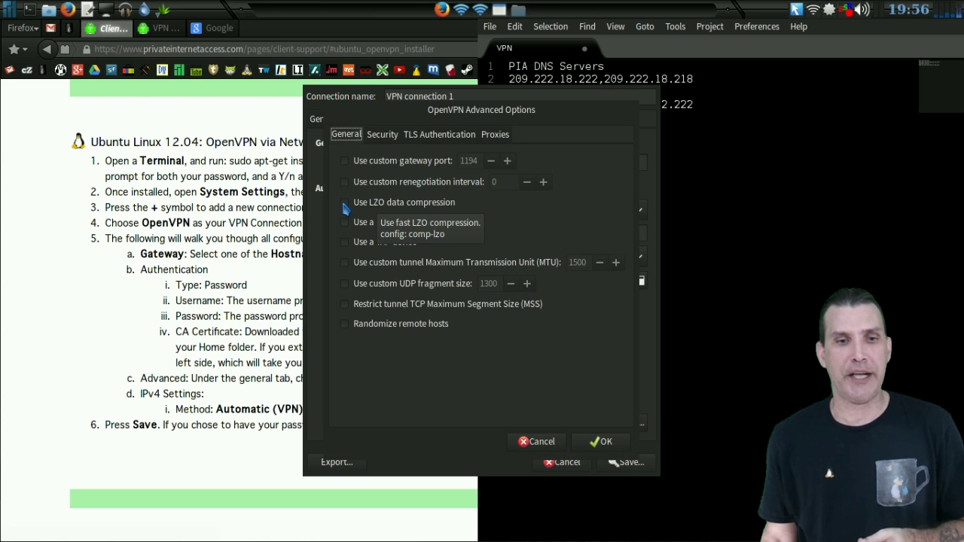
pyautogui.click(344, 203)
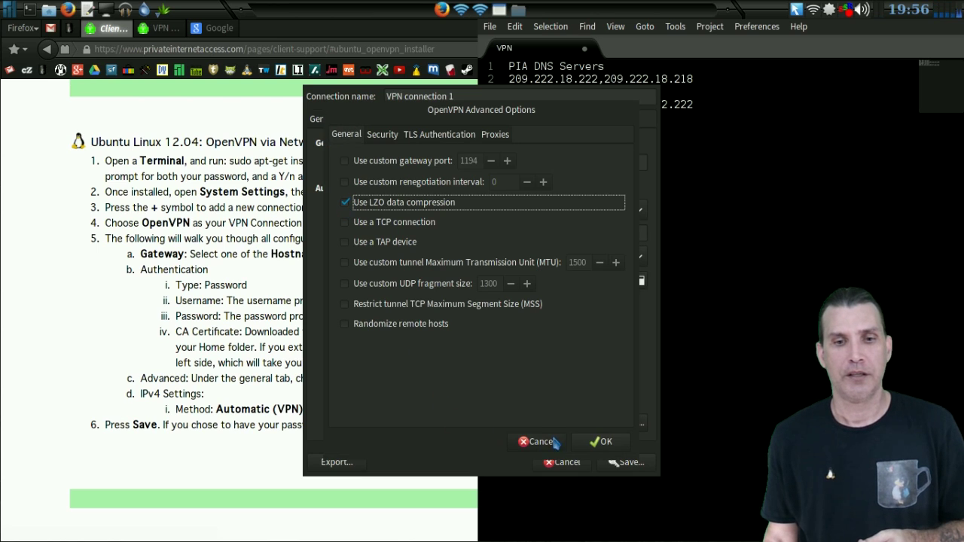
pyautogui.click(601, 442)
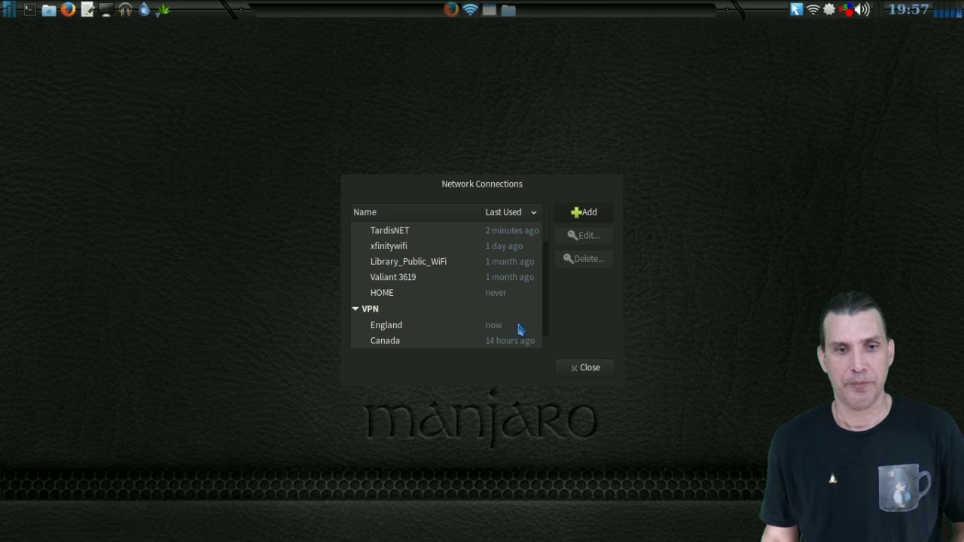
# - Check that VPN connection 1 appears under VPN, then close Network Connections
pyautogui.scroll(-1, 520, 326)
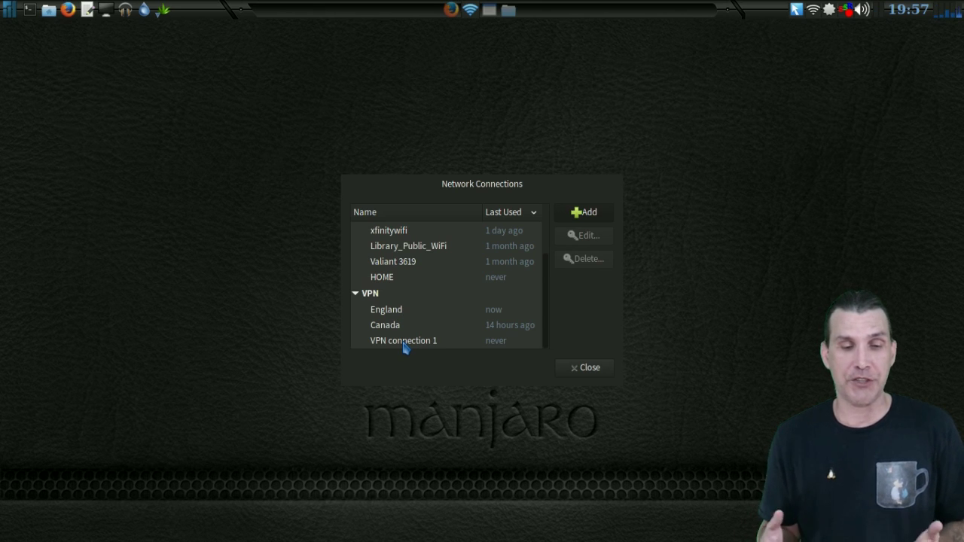
pyautogui.click(604, 366)
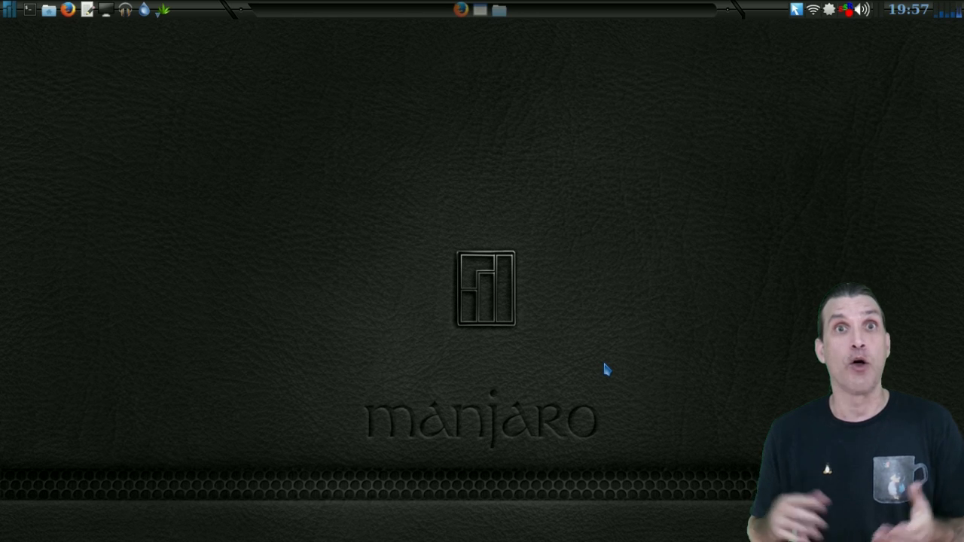
# - Connect to VPN connection 1 from the tray applet's VPN Connections list
pyautogui.rightClick(813, 11)
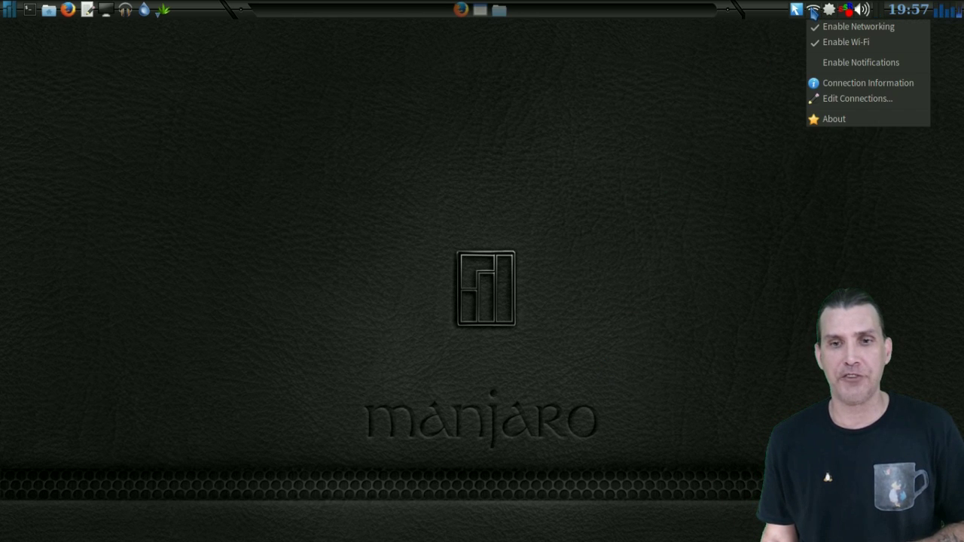
pyautogui.click(814, 11)
pyautogui.click(813, 11)
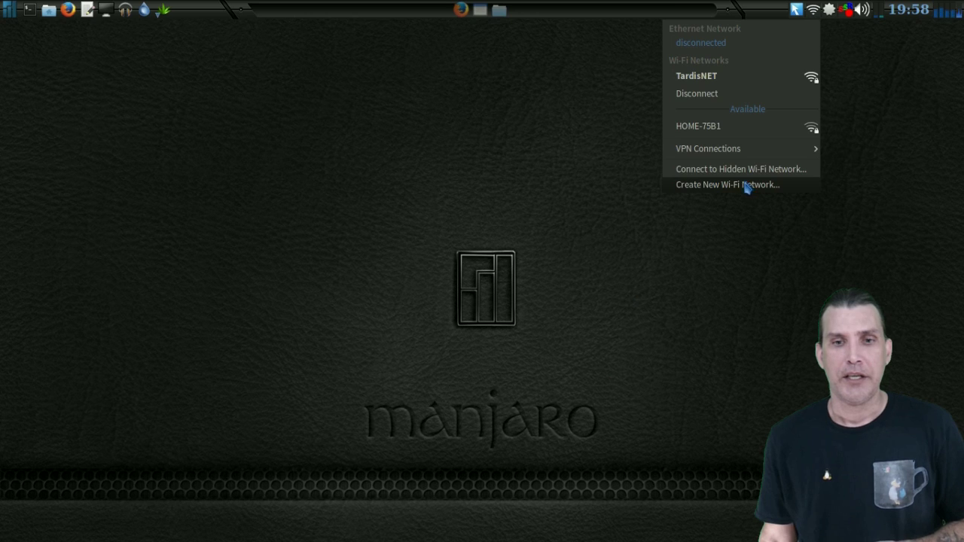
pyautogui.moveTo(731, 153)
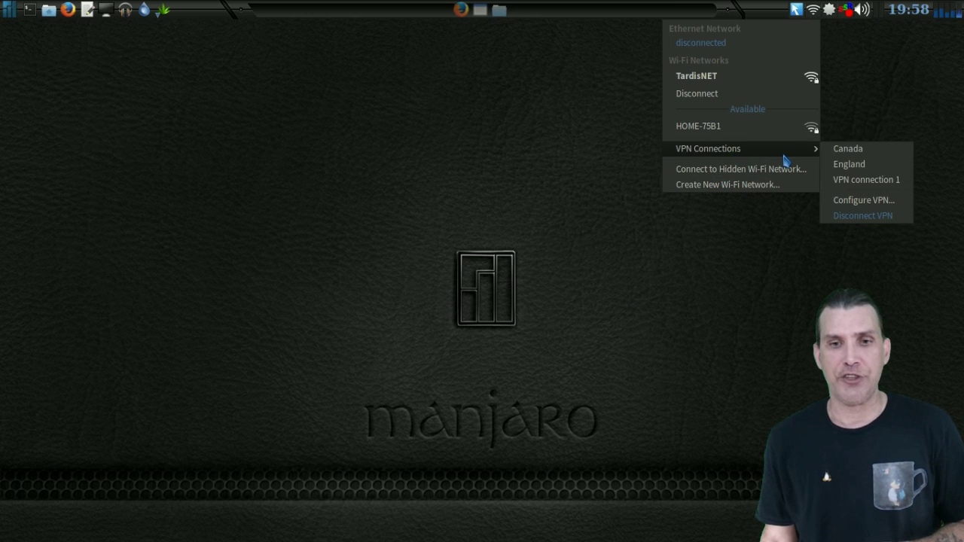
pyautogui.click(863, 182)
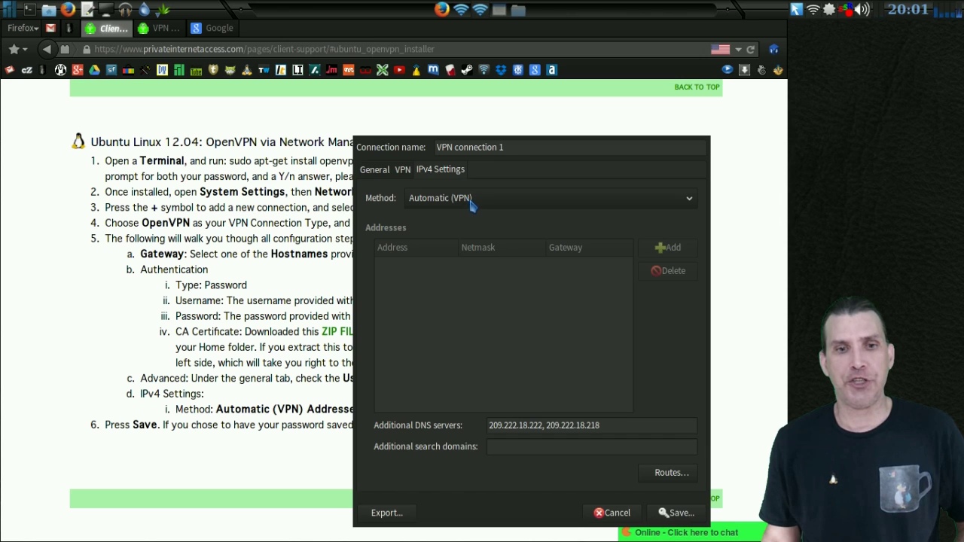
# - Choose Automatic (VPN) addresses only as IPv4 method and rename the connection to Chicago
pyautogui.click(472, 200)
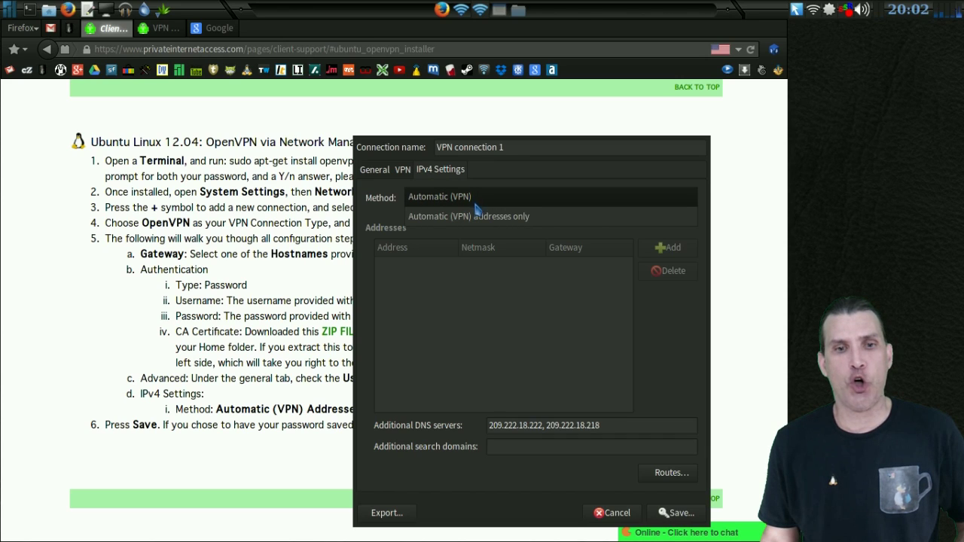
pyautogui.click(524, 217)
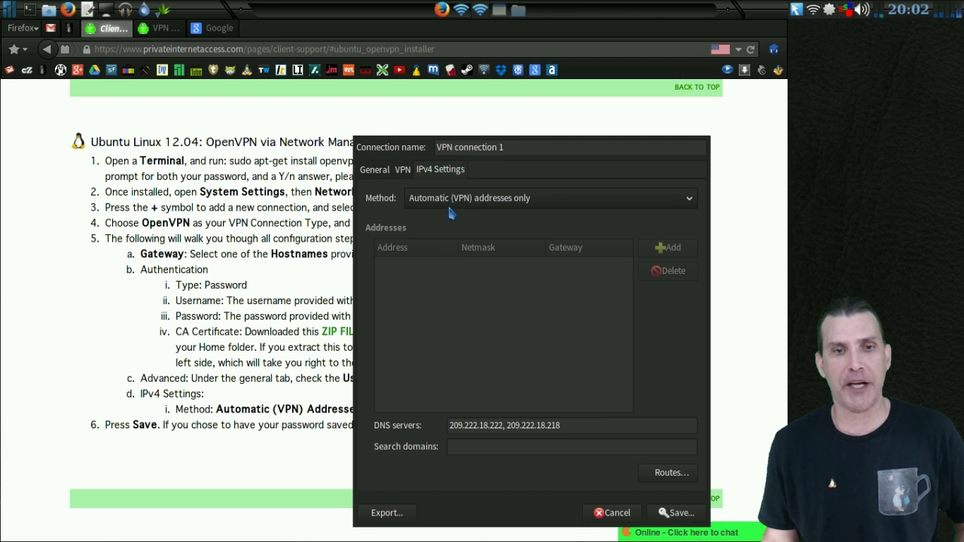
pyautogui.click(519, 146)
pyautogui.hotkey('ctrl', 'a')
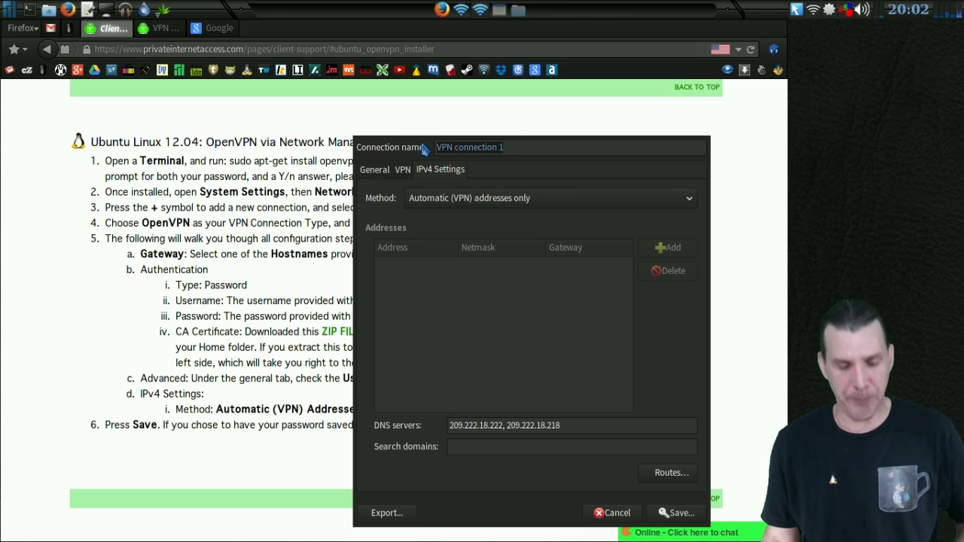
pyautogui.write('C')
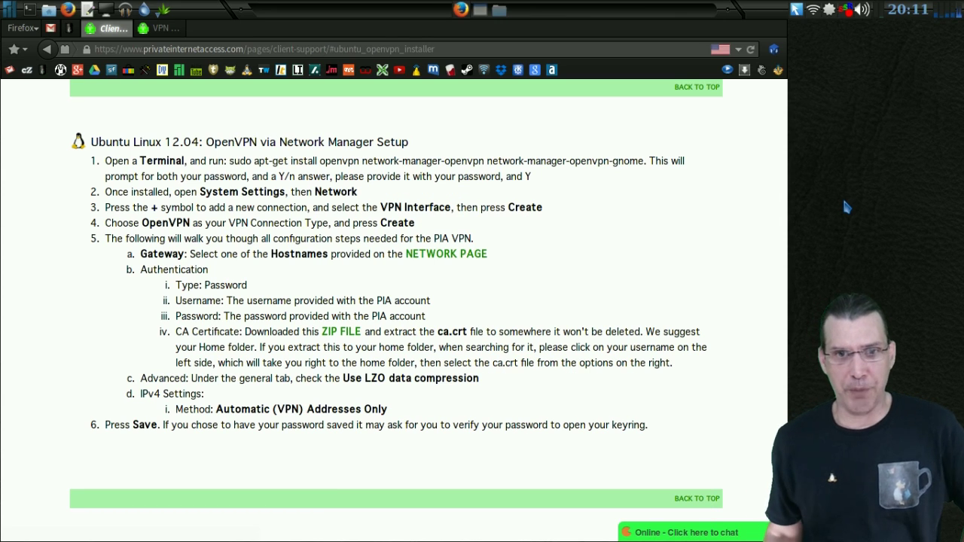
# - Scroll the setup instructions, then switch to the tab listing PIA server hostnames
pyautogui.scroll(2, 640, 285)
pyautogui.scroll(5, 641, 286)
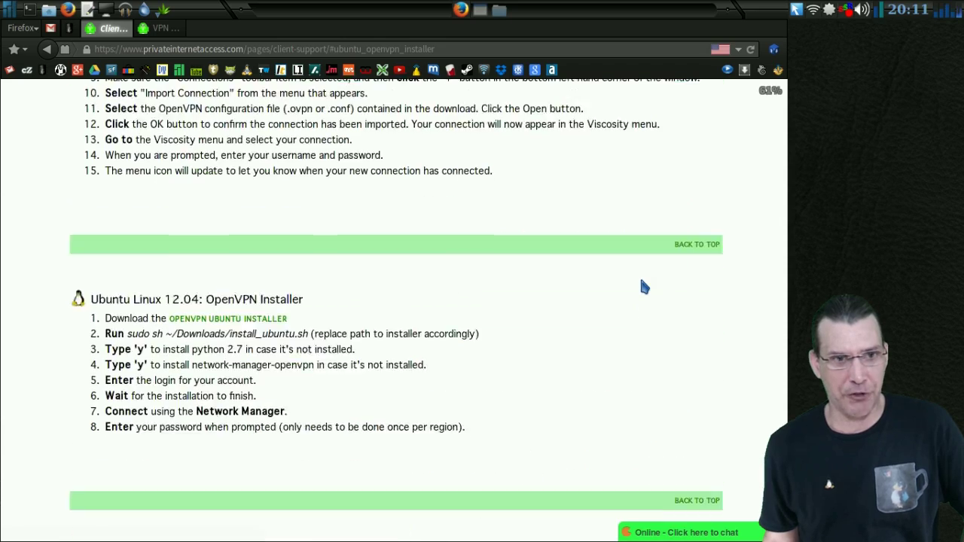
pyautogui.click(162, 28)
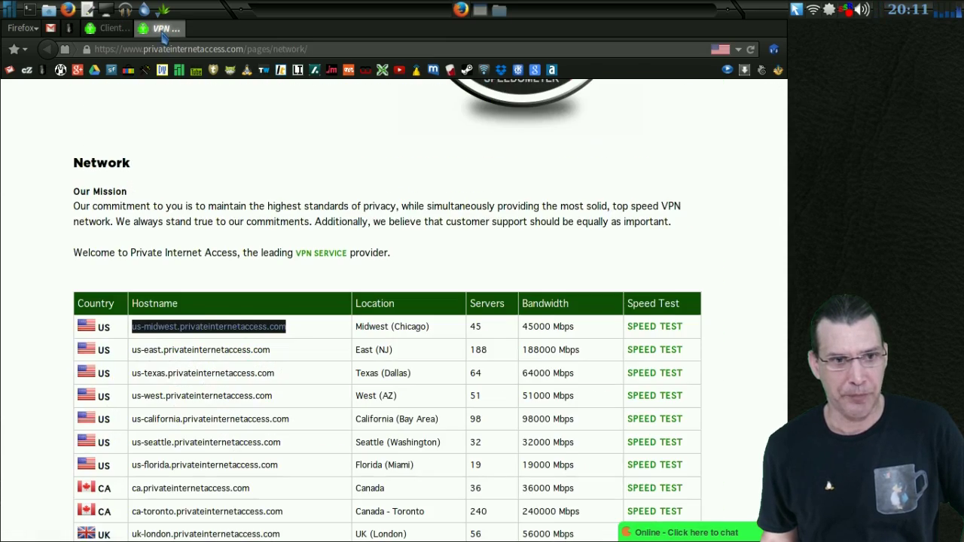
pyautogui.click(113, 28)
pyautogui.scroll(-2, 229, 198)
pyautogui.scroll(5, 230, 196)
pyautogui.scroll(-3, 230, 195)
pyautogui.scroll(-8, 230, 193)
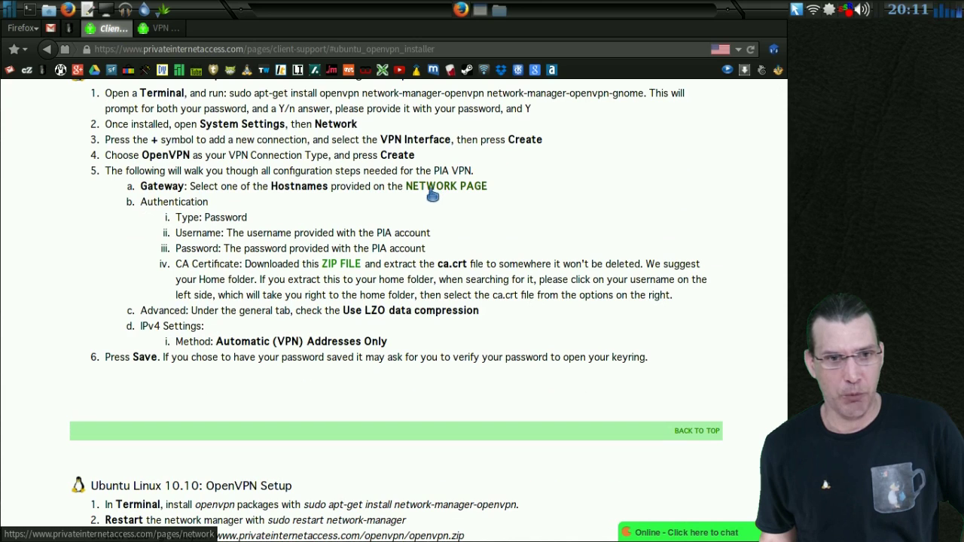
pyautogui.scroll(1, 437, 197)
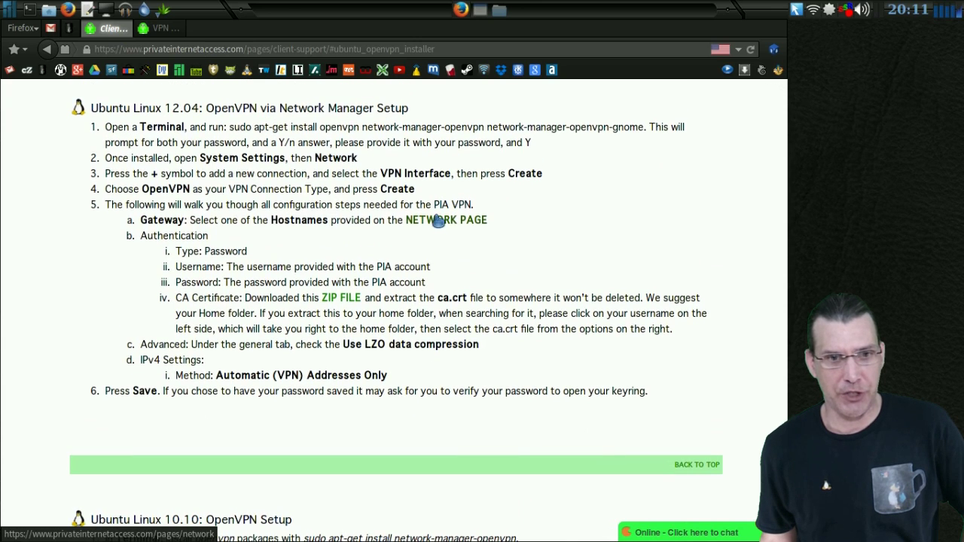
pyautogui.click(163, 29)
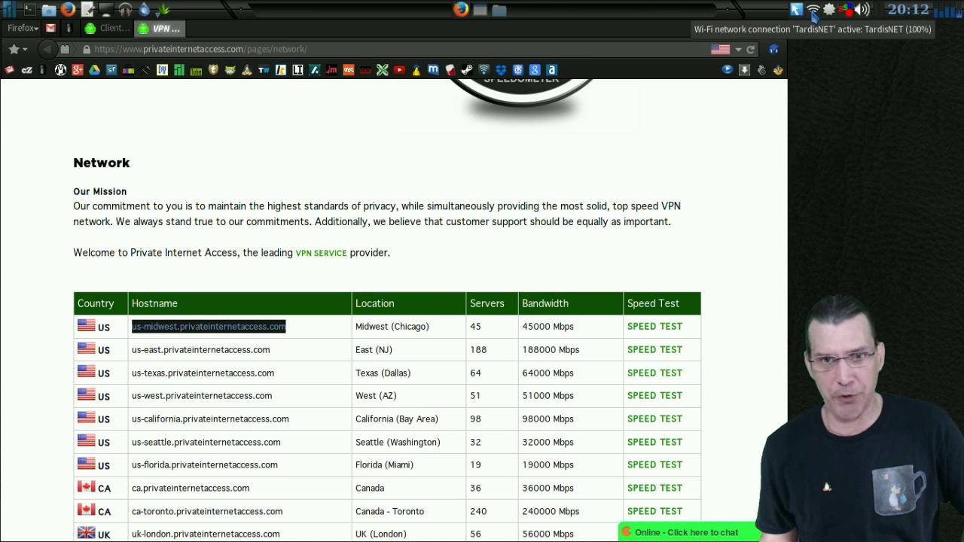
# - Open the saved Chicago VPN connection for editing via Edit Connections
pyautogui.click(814, 16)
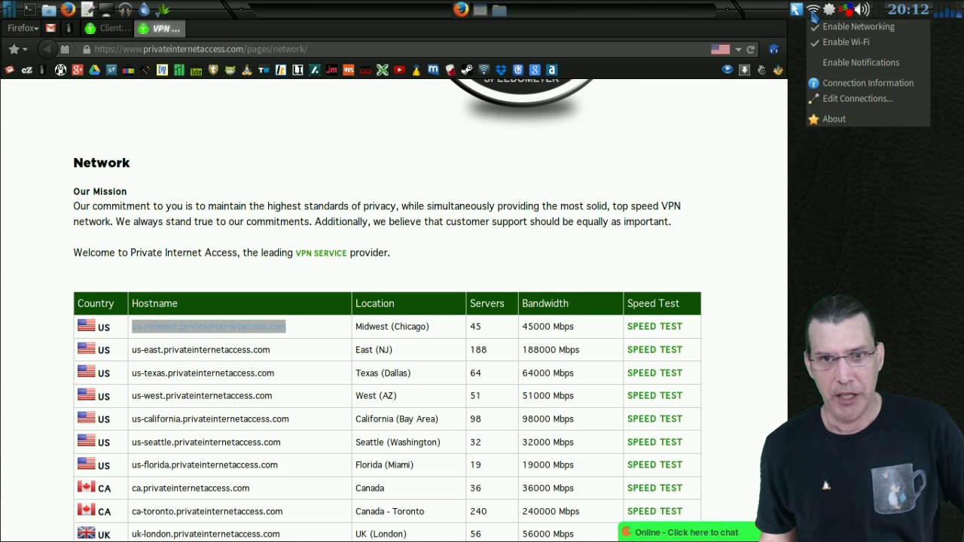
pyautogui.click(836, 99)
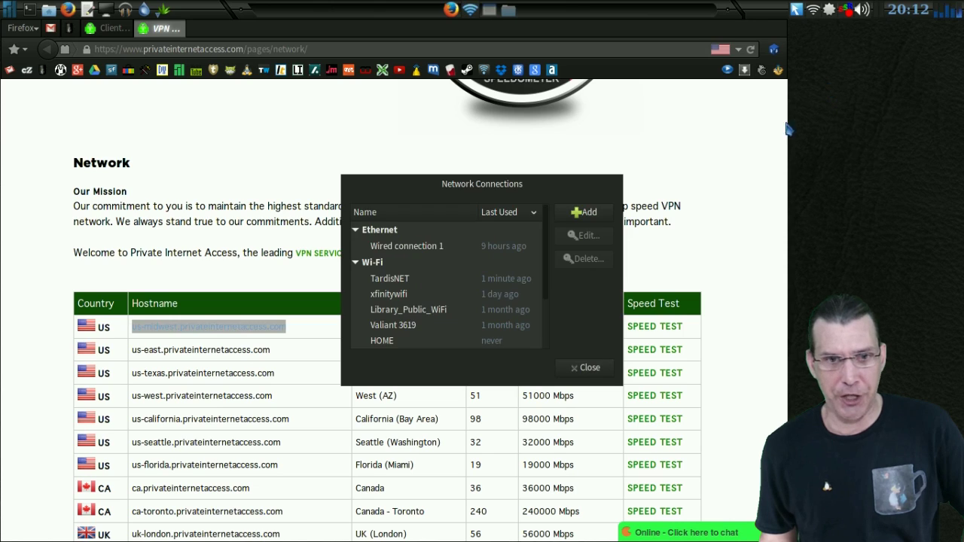
pyautogui.scroll(-2, 461, 315)
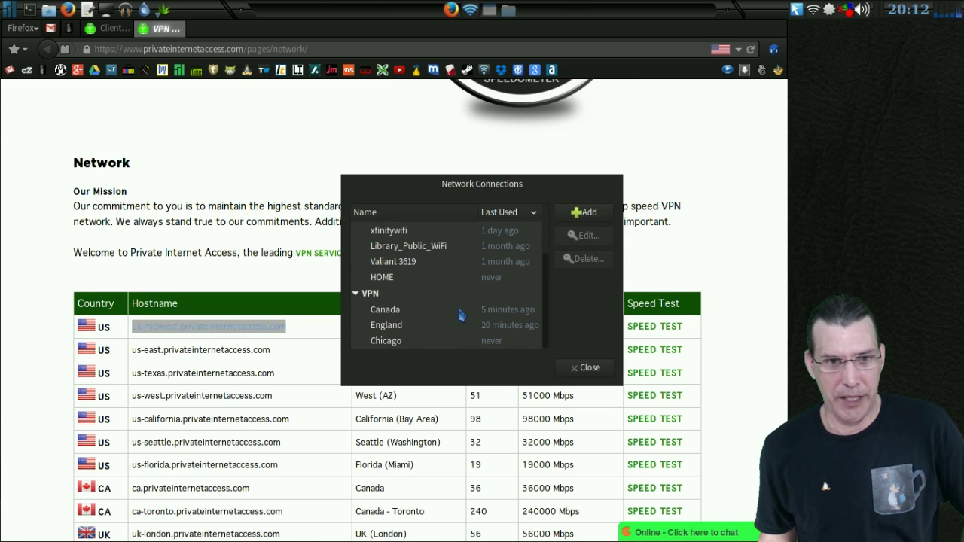
pyautogui.click(390, 342)
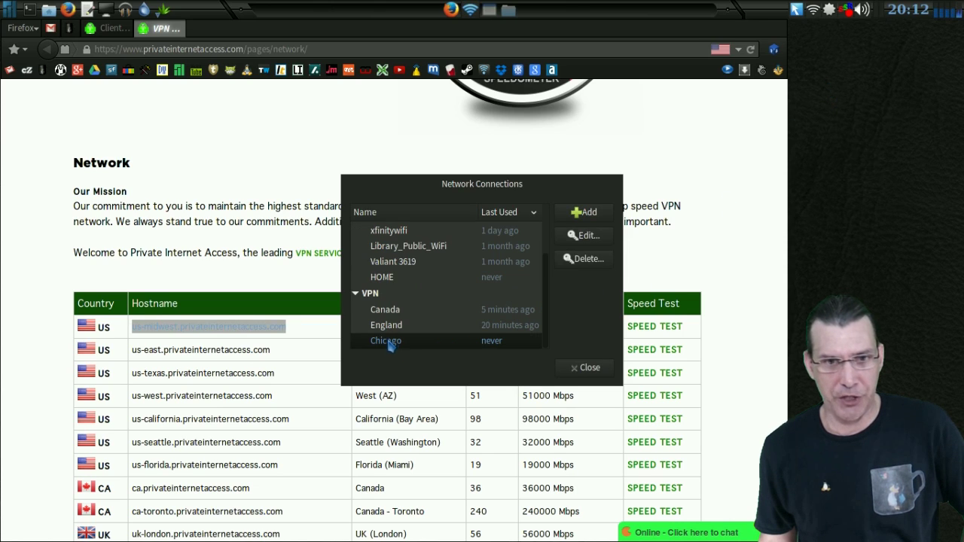
pyautogui.click(587, 238)
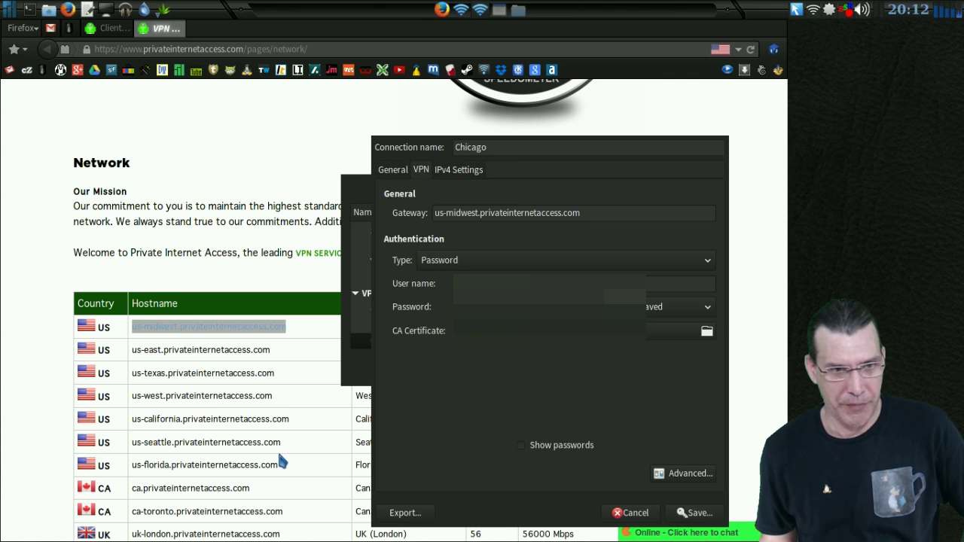
# - Copy us-florida.privateinternetaccess.com from the server table and paste it as the gateway
pyautogui.moveTo(277, 464); pyautogui.dragTo(135, 465)
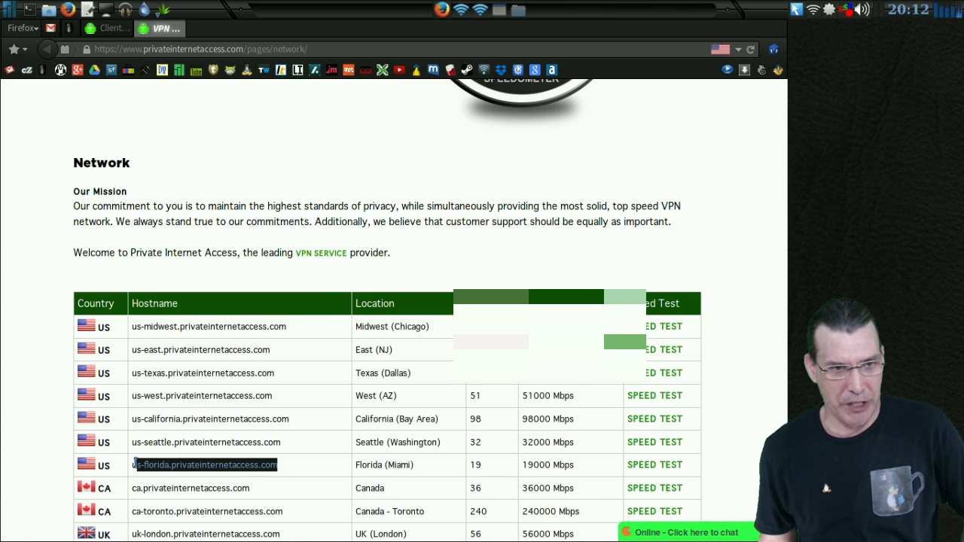
pyautogui.rightClick(134, 465)
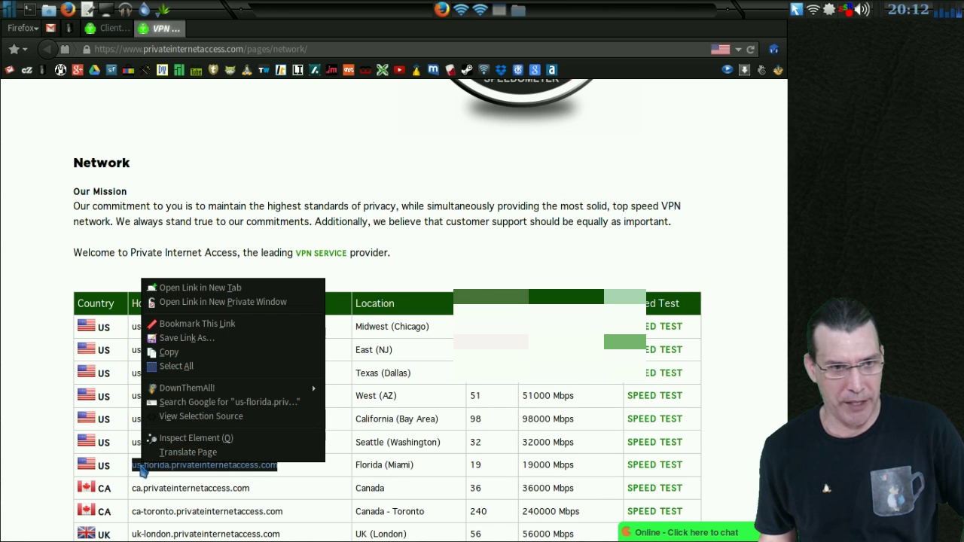
pyautogui.click(175, 350)
pyautogui.click(482, 11)
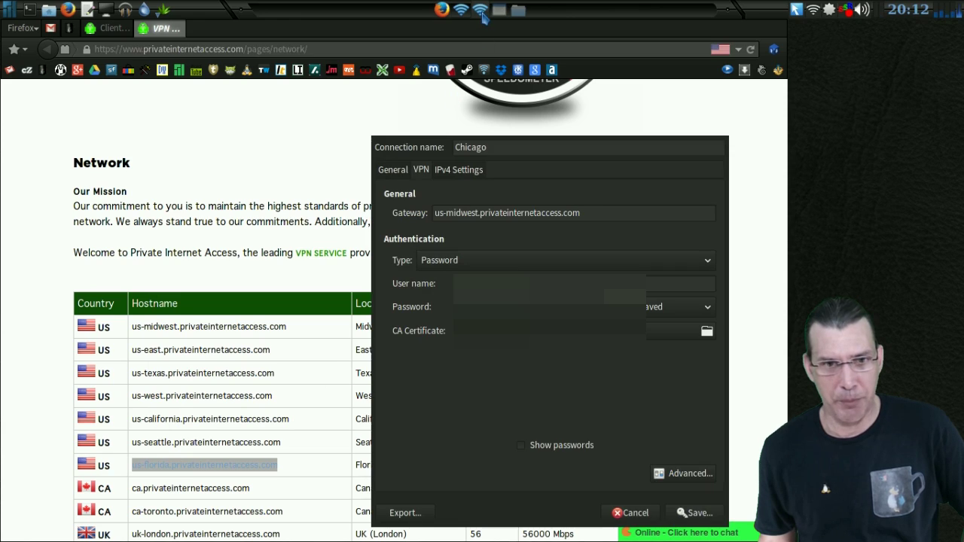
pyautogui.tripleClick(490, 212)
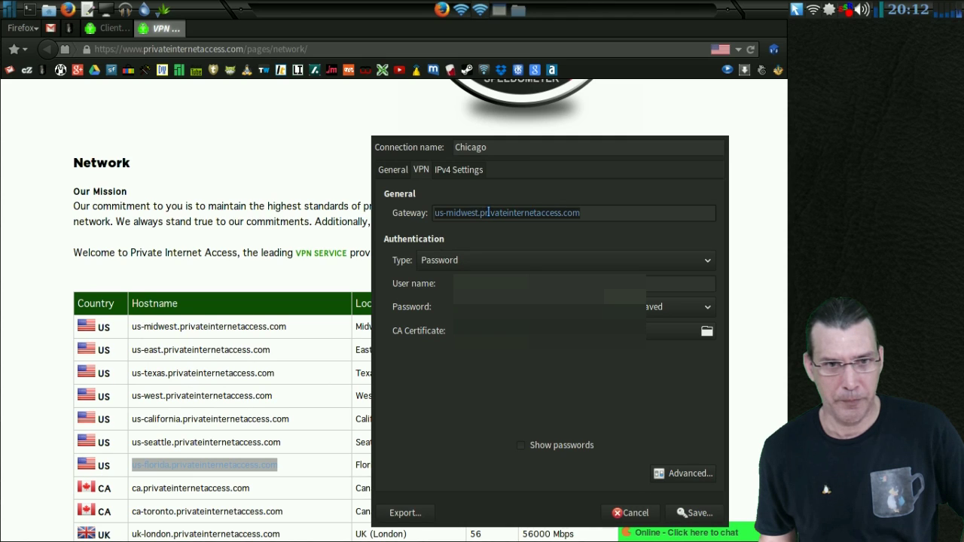
pyautogui.rightClick(489, 212)
pyautogui.click(512, 251)
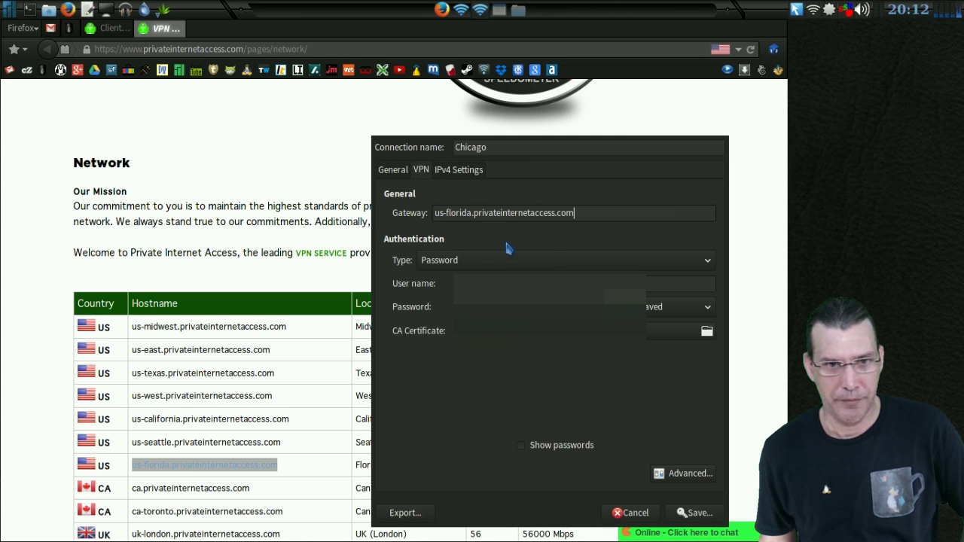
# - Rename the connection from Chicago to Florida and save it
pyautogui.tripleClick(454, 145)
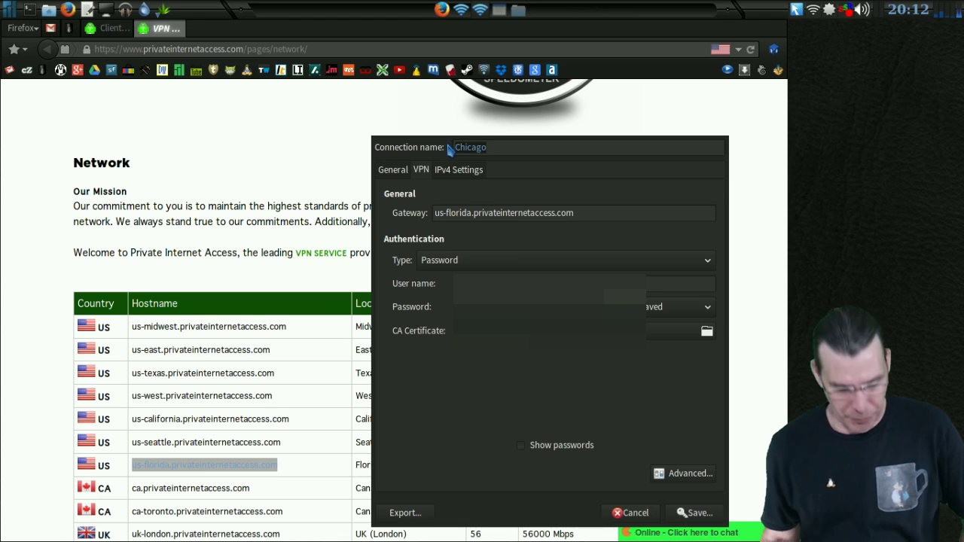
pyautogui.write('Florida')
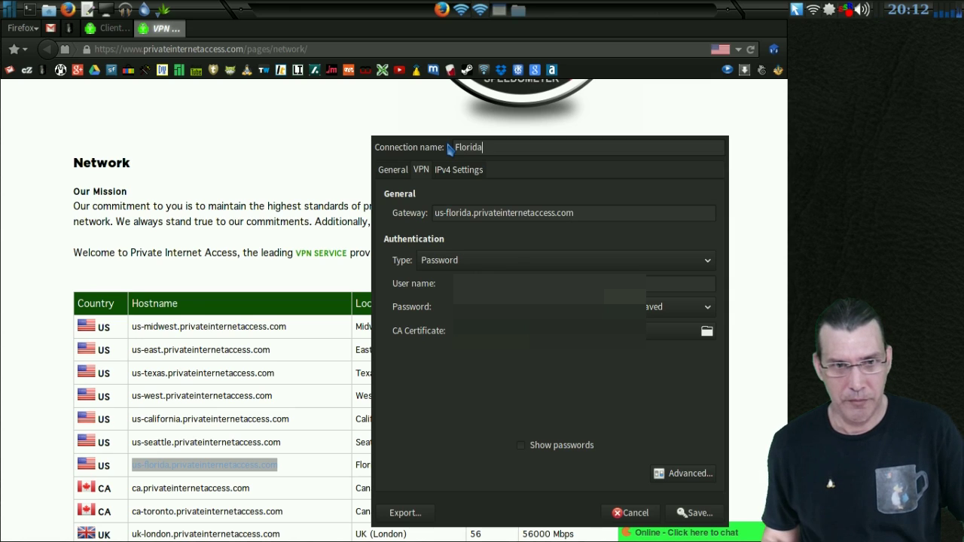
pyautogui.click(696, 516)
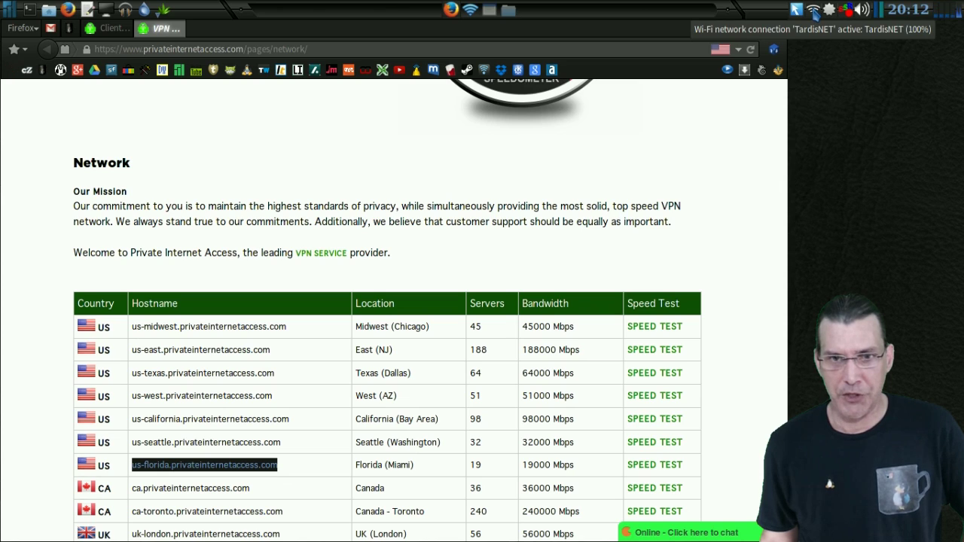
# - Connect to the Florida VPN from the tray applet's VPN Connections list
pyautogui.rightClick(814, 14)
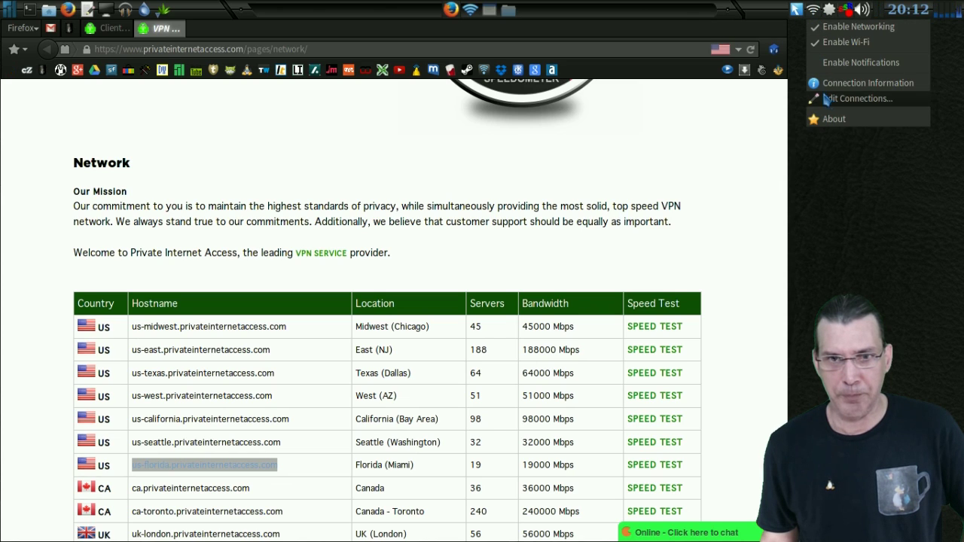
pyautogui.click(817, 12)
pyautogui.click(820, 13)
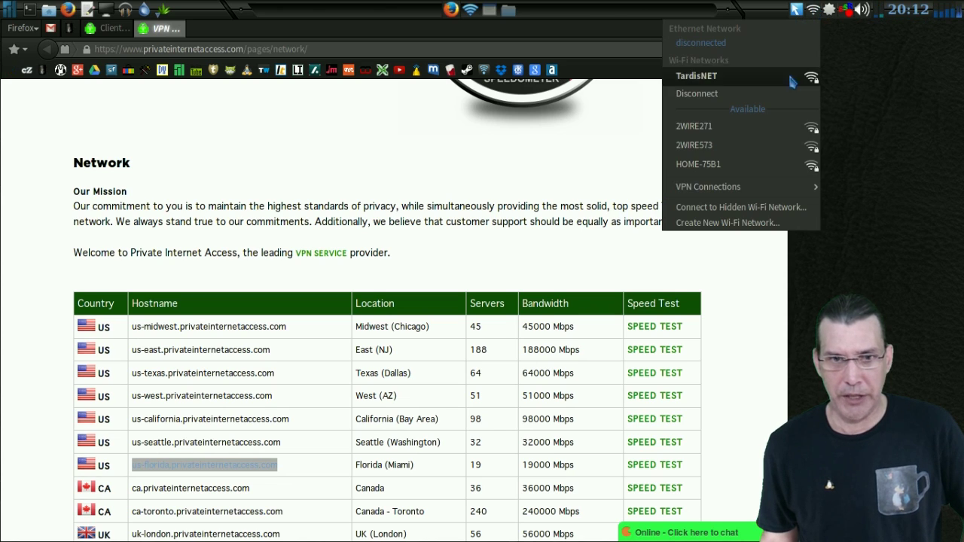
pyautogui.moveTo(759, 189)
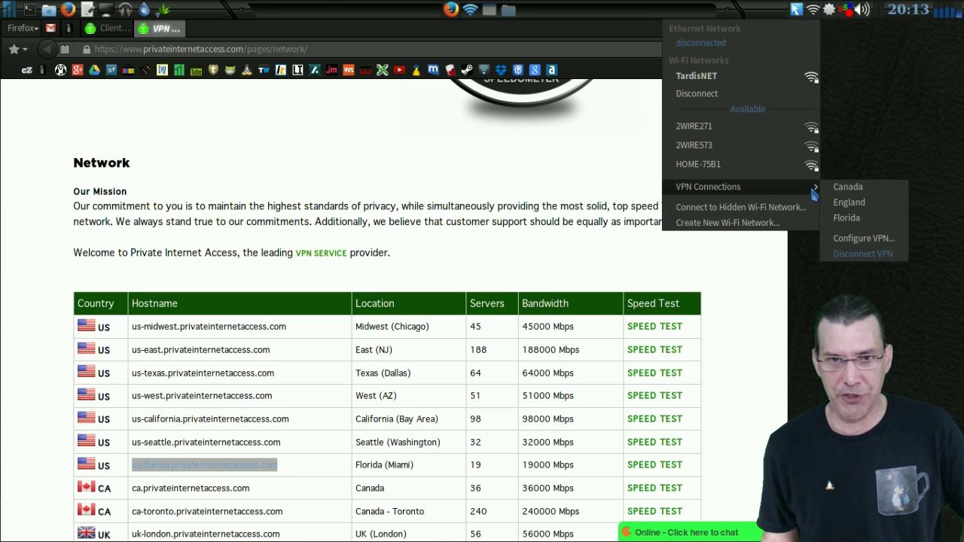
pyautogui.click(844, 217)
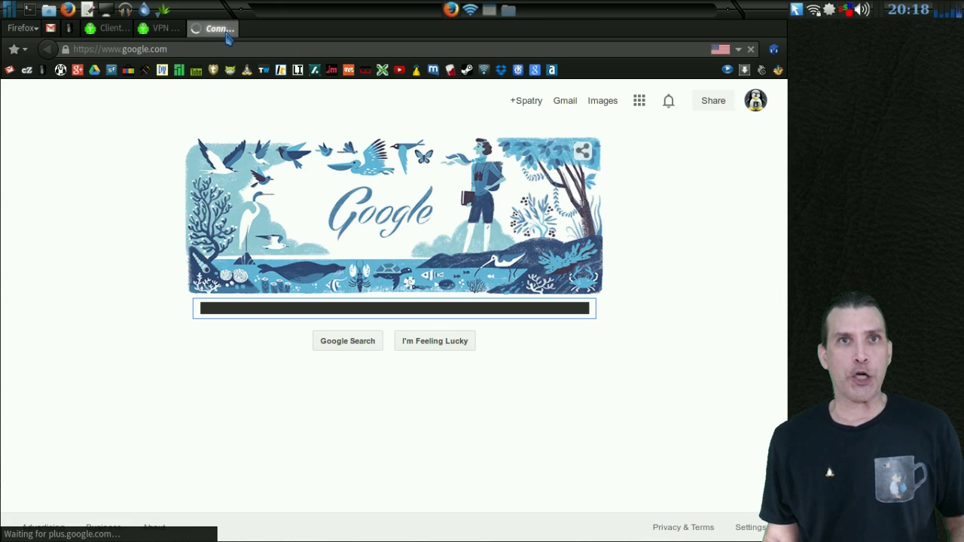
# - Load speedtest.net in the third Firefox tab, replacing the Google page
pyautogui.click(169, 48)
pyautogui.doubleClick(170, 48)
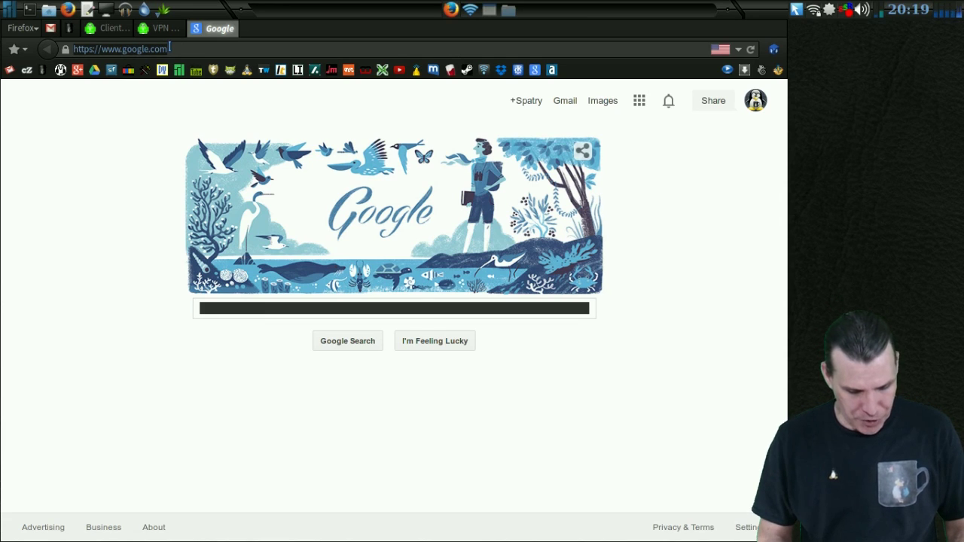
pyautogui.write('speedtest.net')
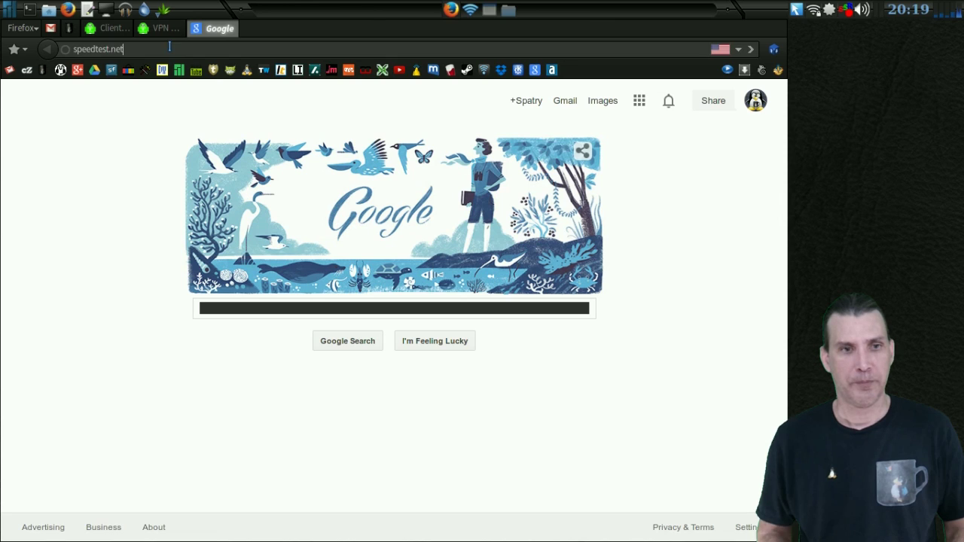
pyautogui.press('Return')
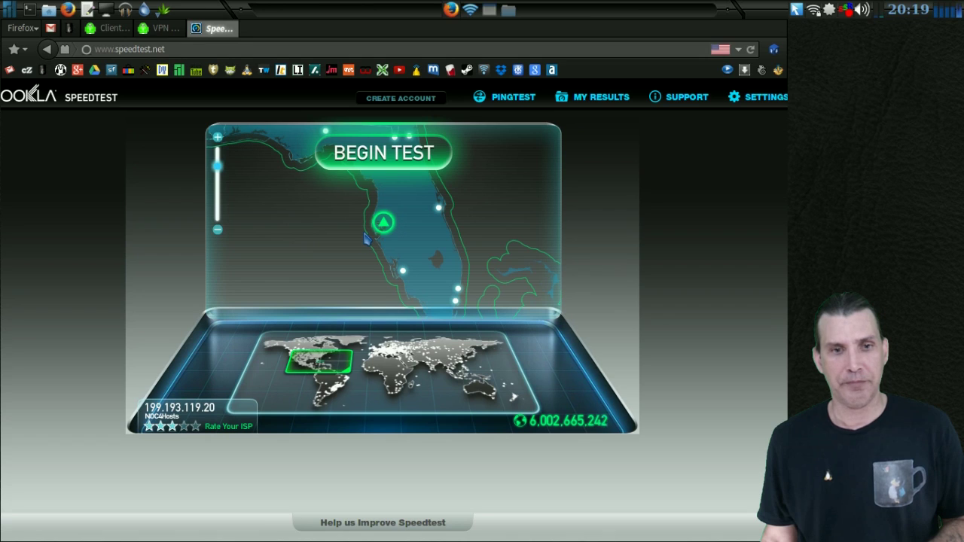
# - Run a speed test via Tampa, FL (30 ms ping, 5.59 Mbps upload), then view the Cup of Linux forum
pyautogui.click(375, 167)
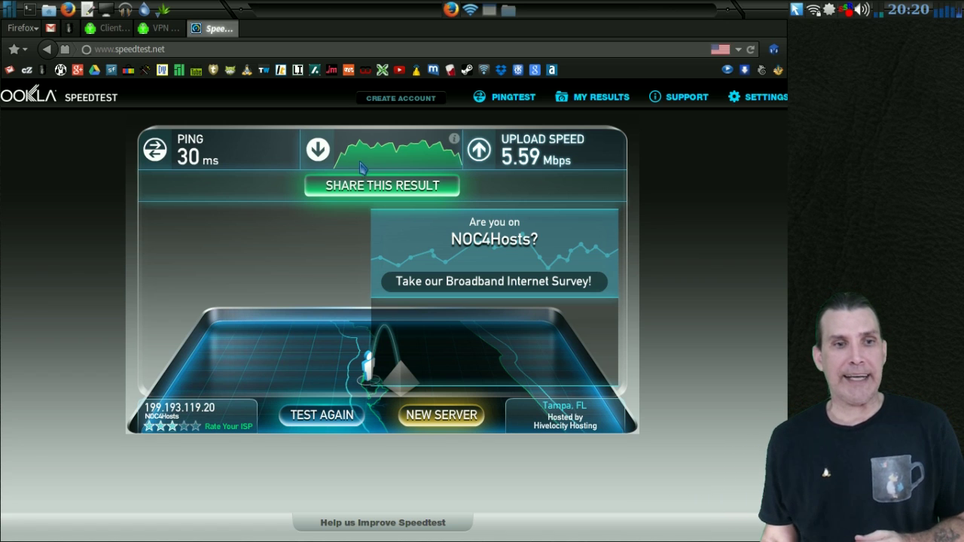
pyautogui.click(70, 28)
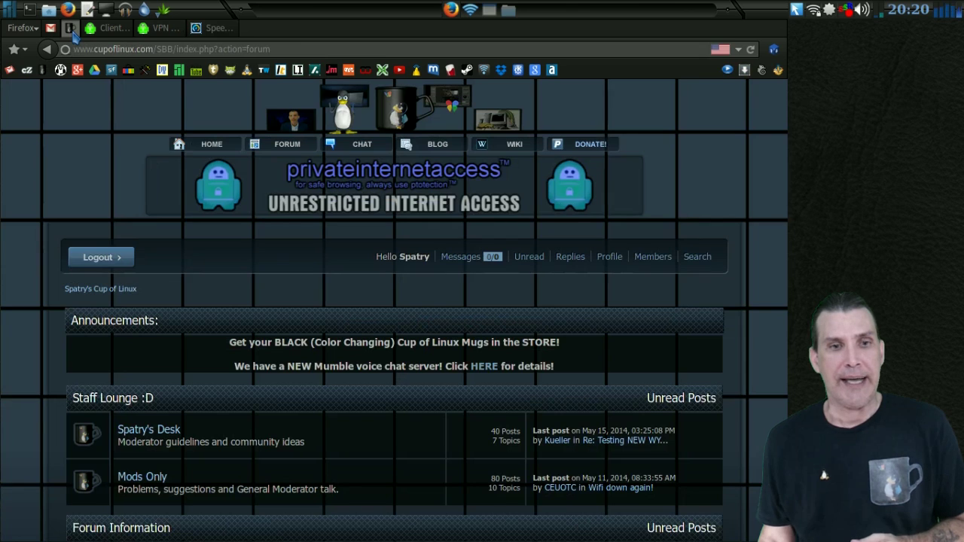